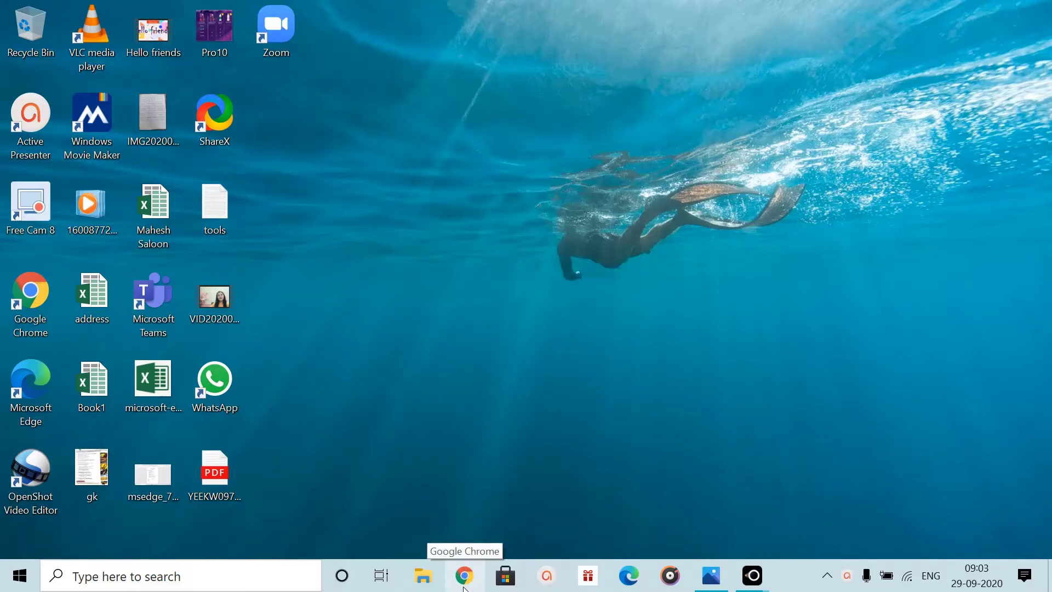
Open Google Drive in Chrome and create a new blank Google Form.
click(464, 589)
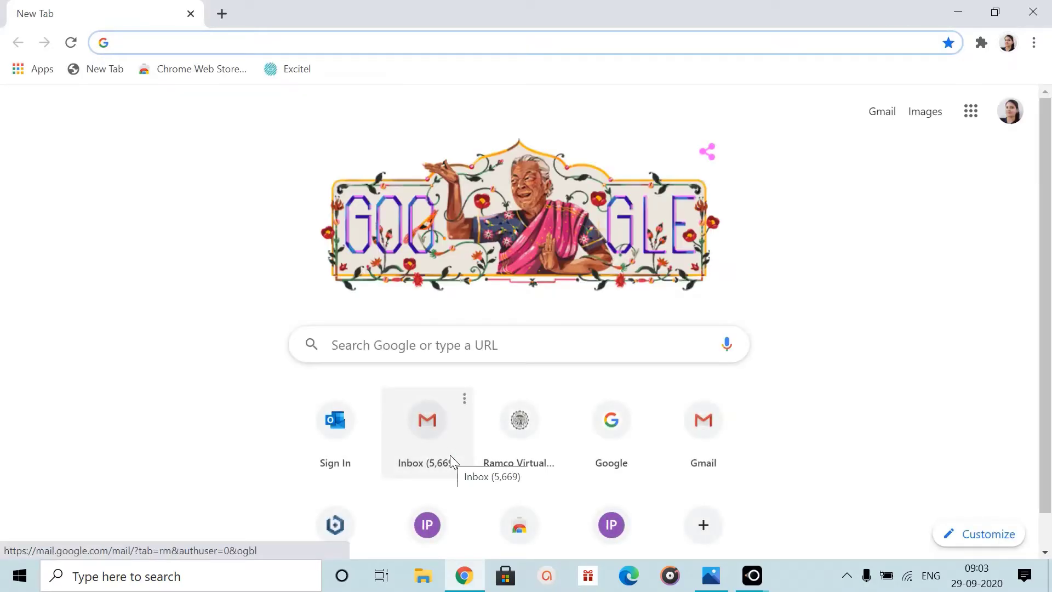
click(973, 115)
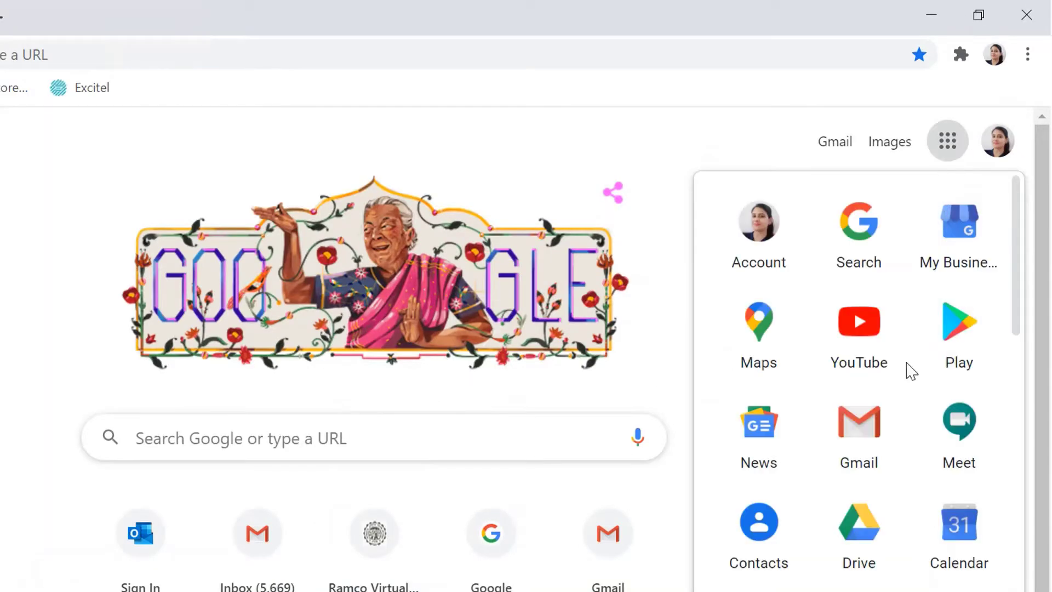
click(858, 548)
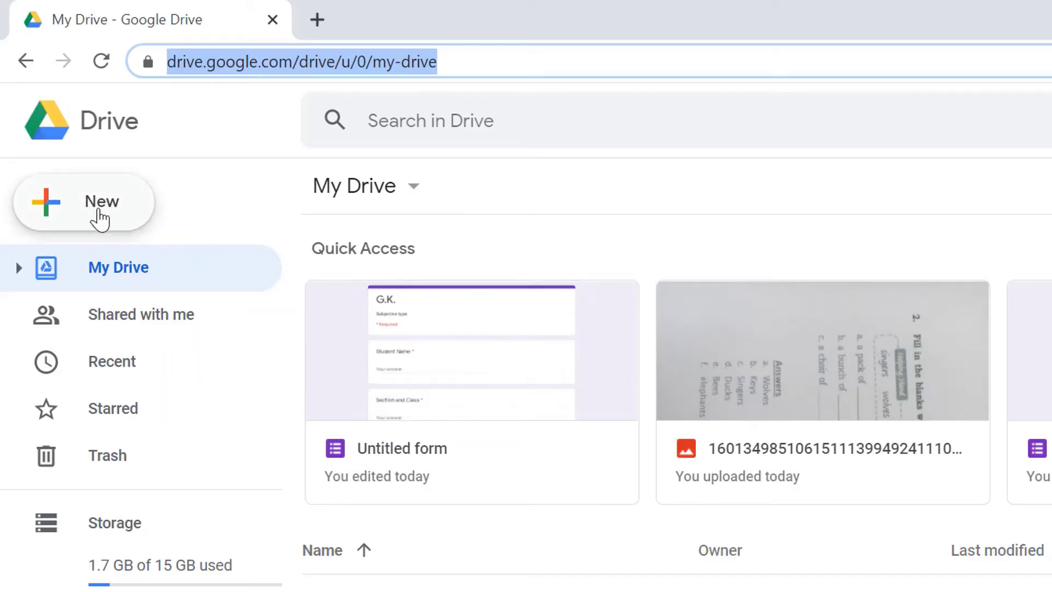
click(98, 216)
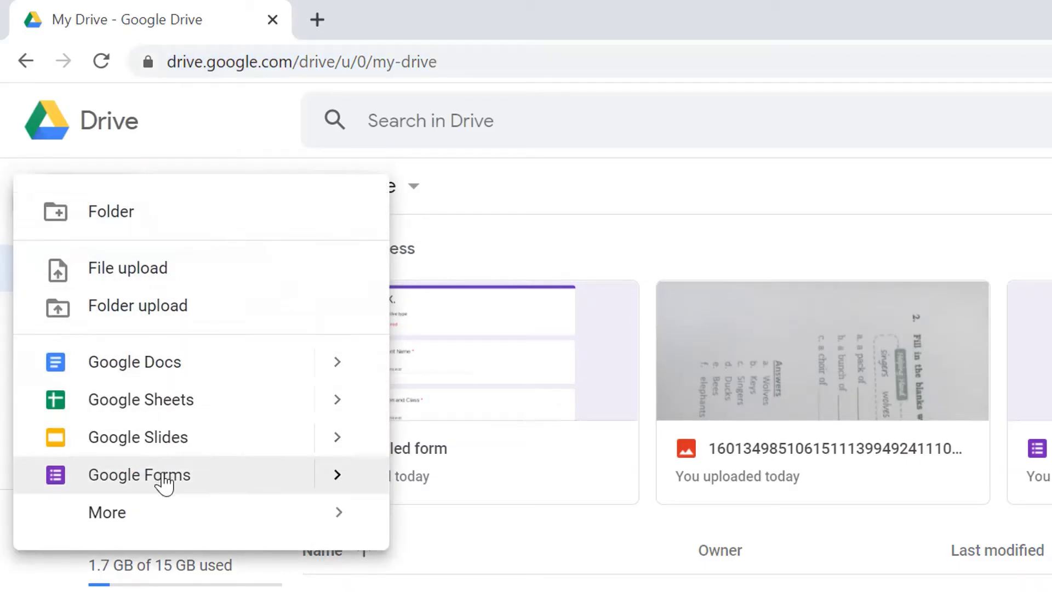
click(204, 483)
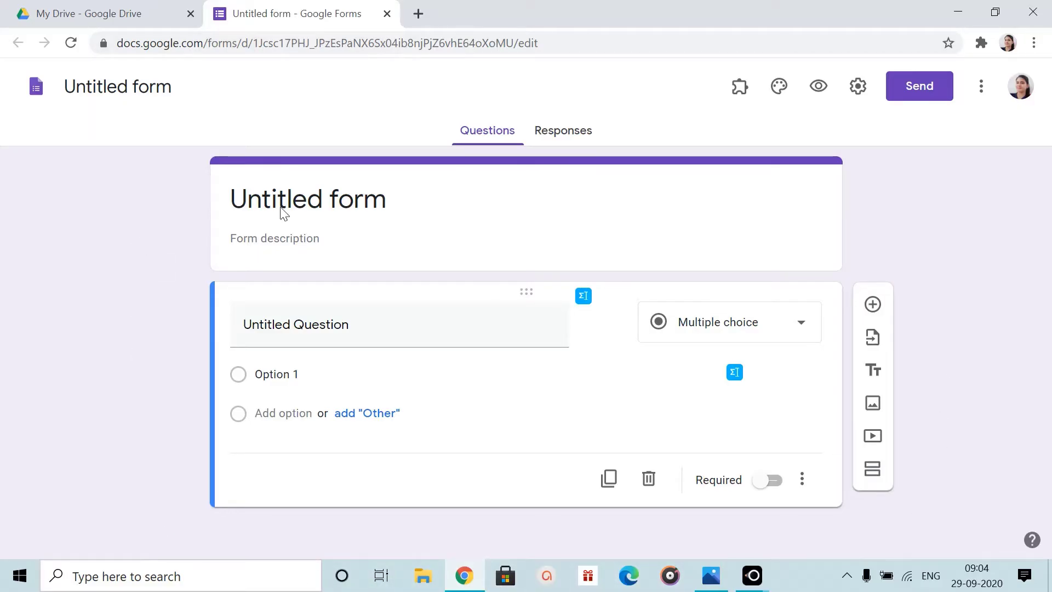
Title the form "G.K." and set its description to "Subjective type exam".
click(344, 197)
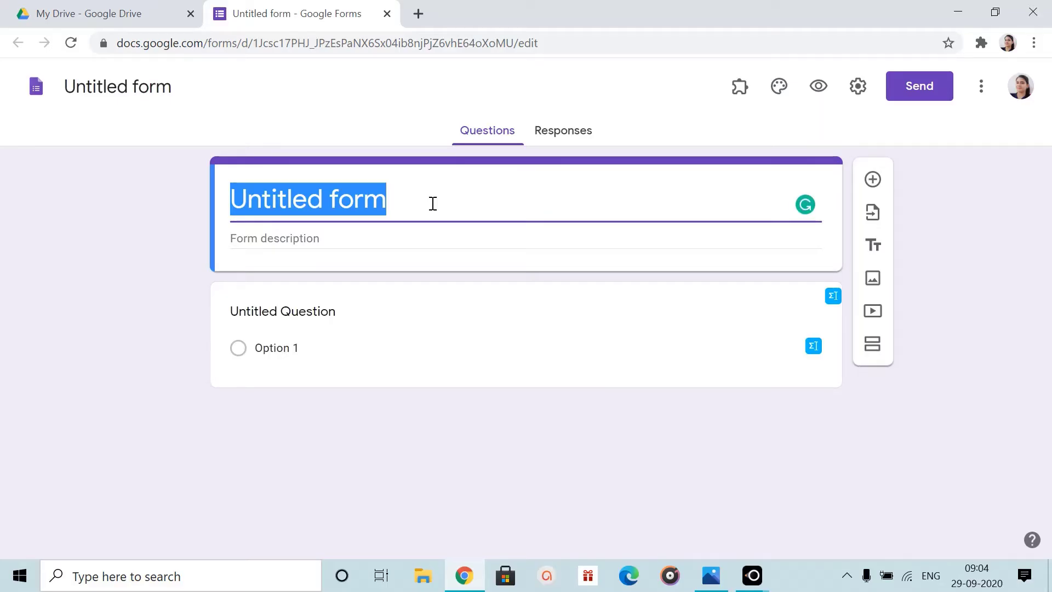
text(G.K.)
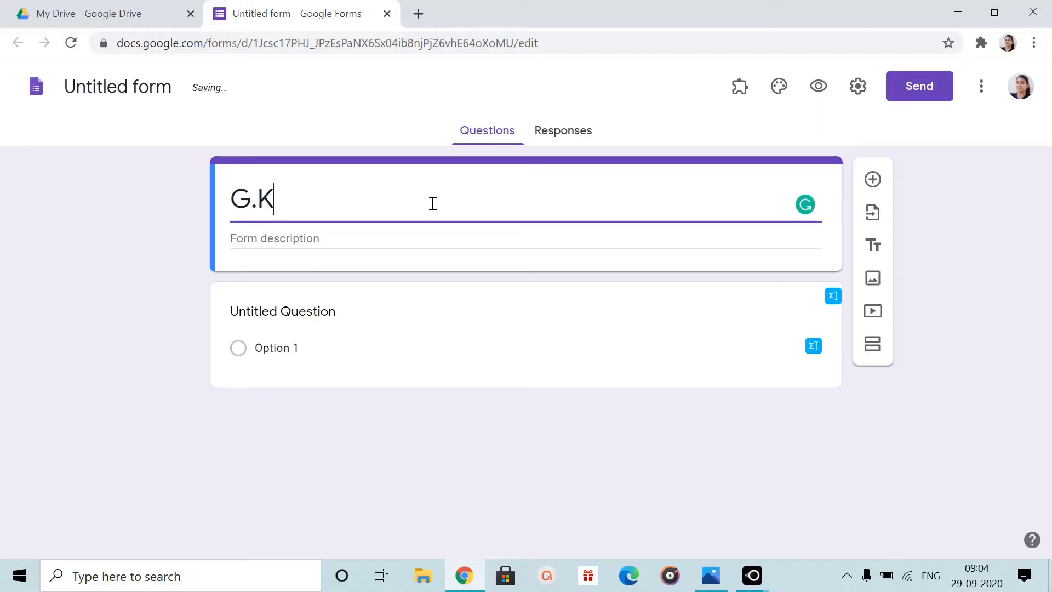
click(347, 238)
text(Sub)
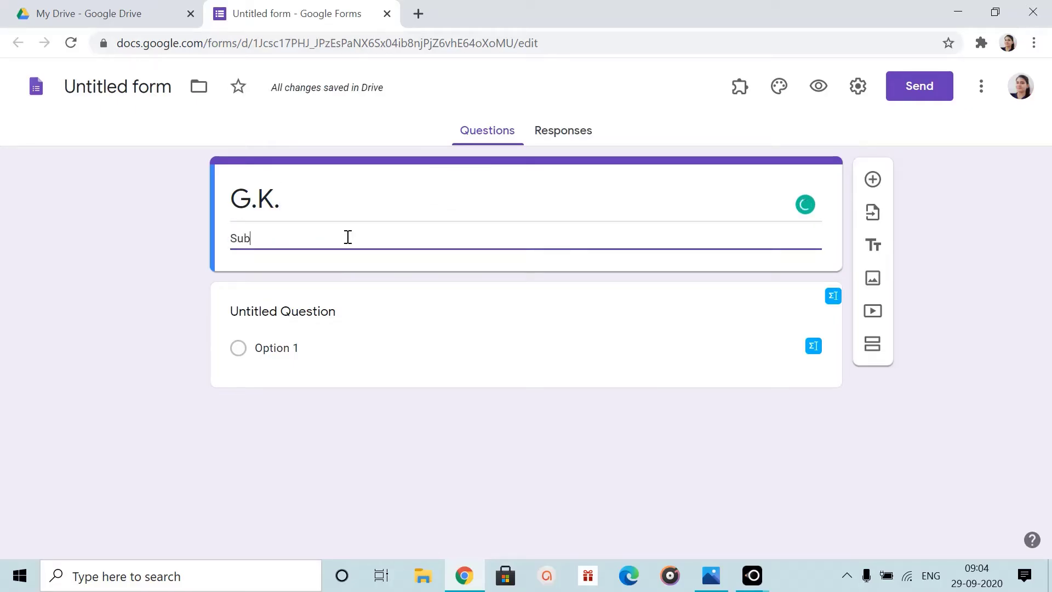
text(jective type e)
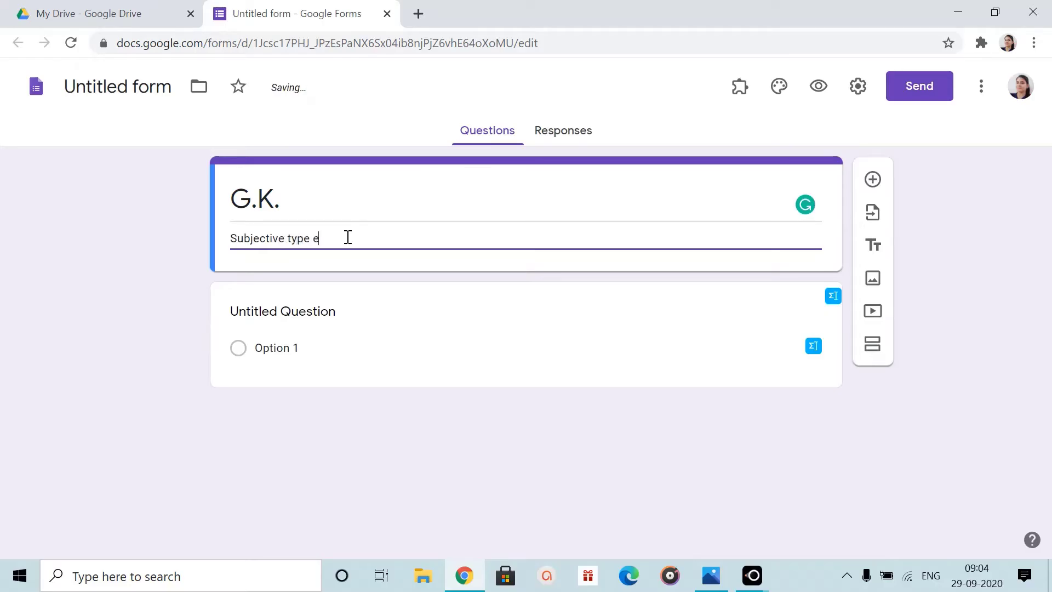
text(xam)
Turn the first question into a required short-answer question named "Student Name".
click(435, 312)
text(Studen)
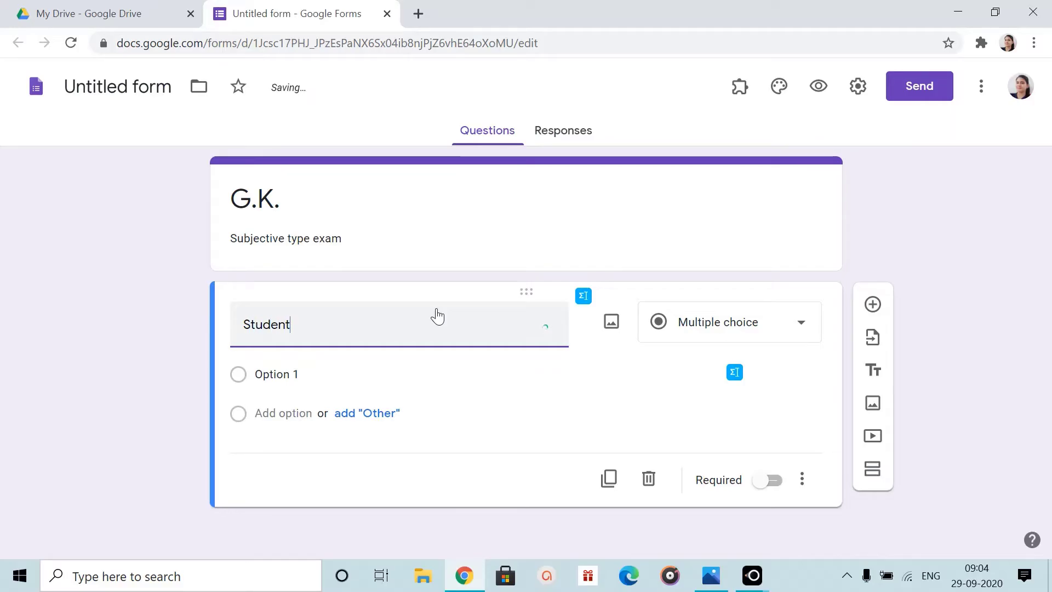
text(t Anm)
key(BackSpace)
key(BackSpace)
key(BackSpace)
key(BackSpace)
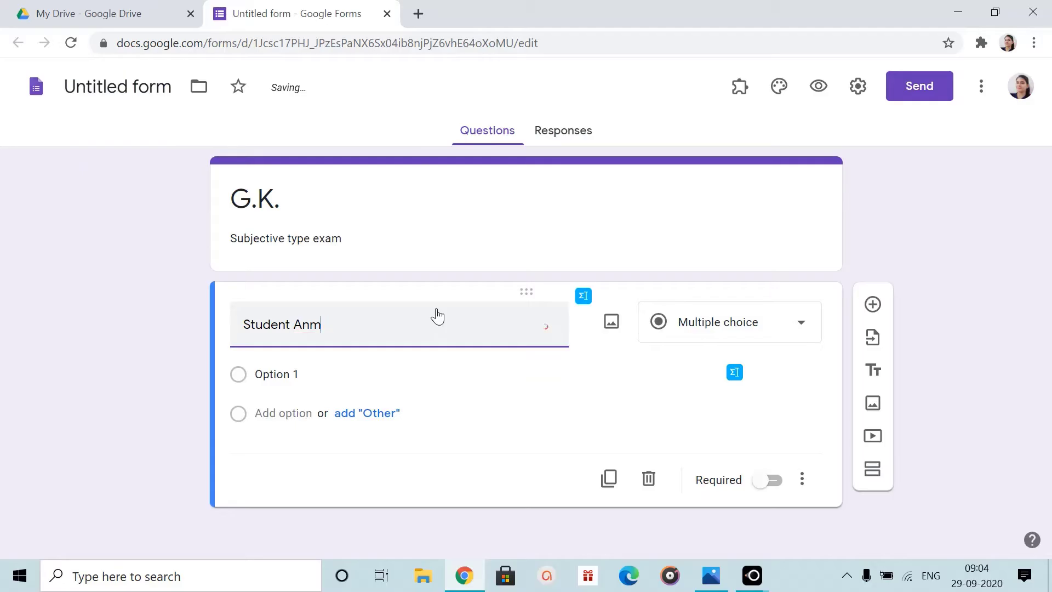
text(Nam)
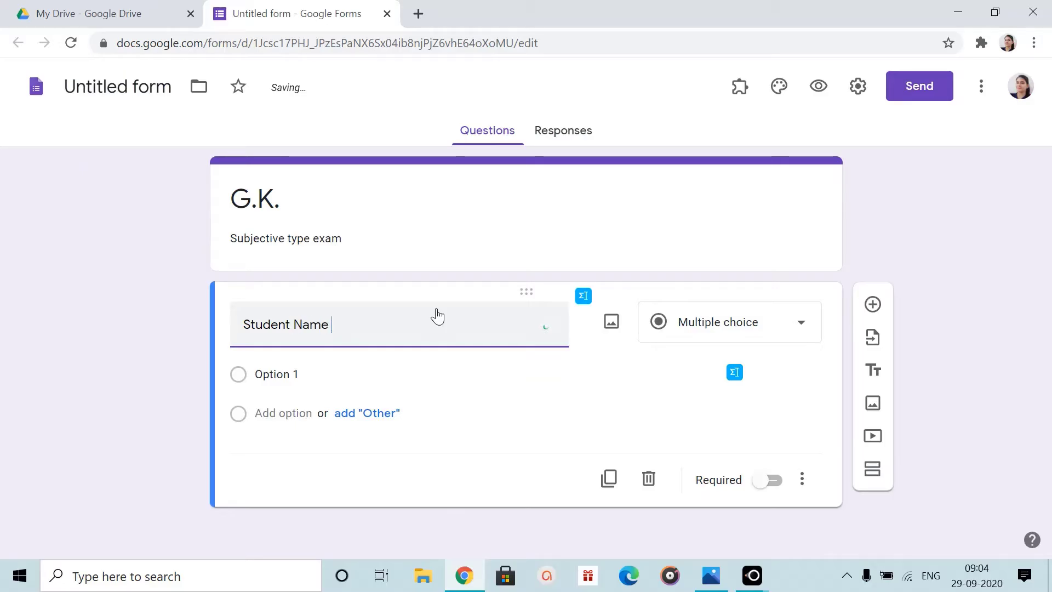
text(e)
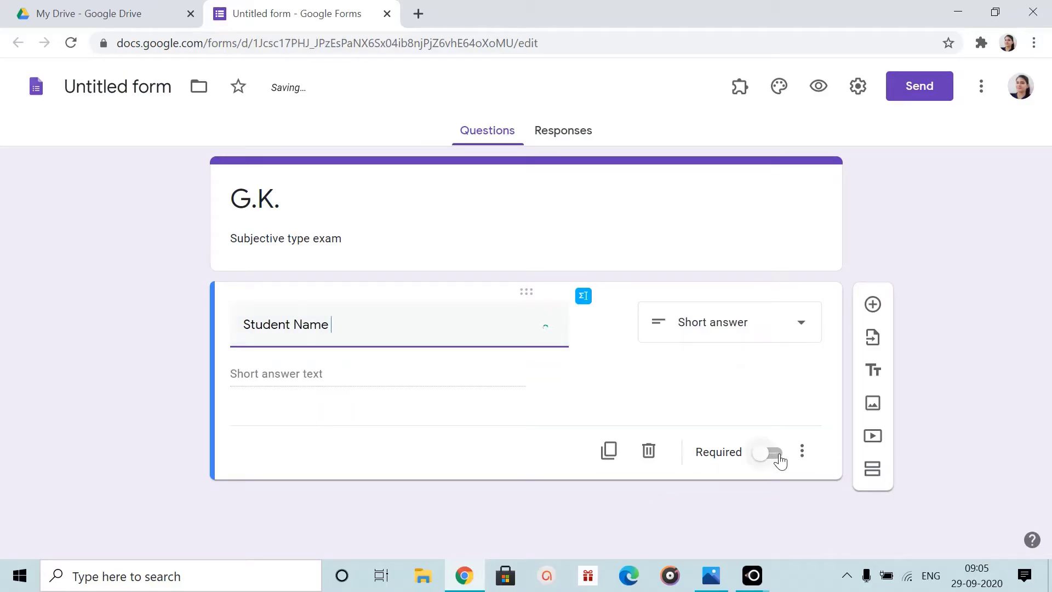
click(780, 461)
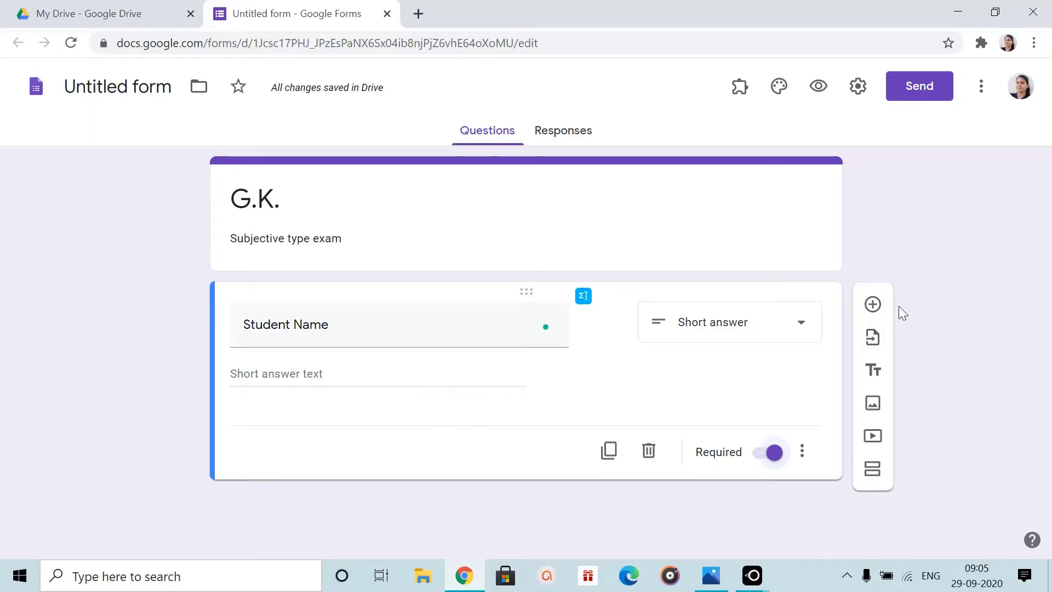
Add a second question named "Class And Section" below the Student Name question.
click(873, 306)
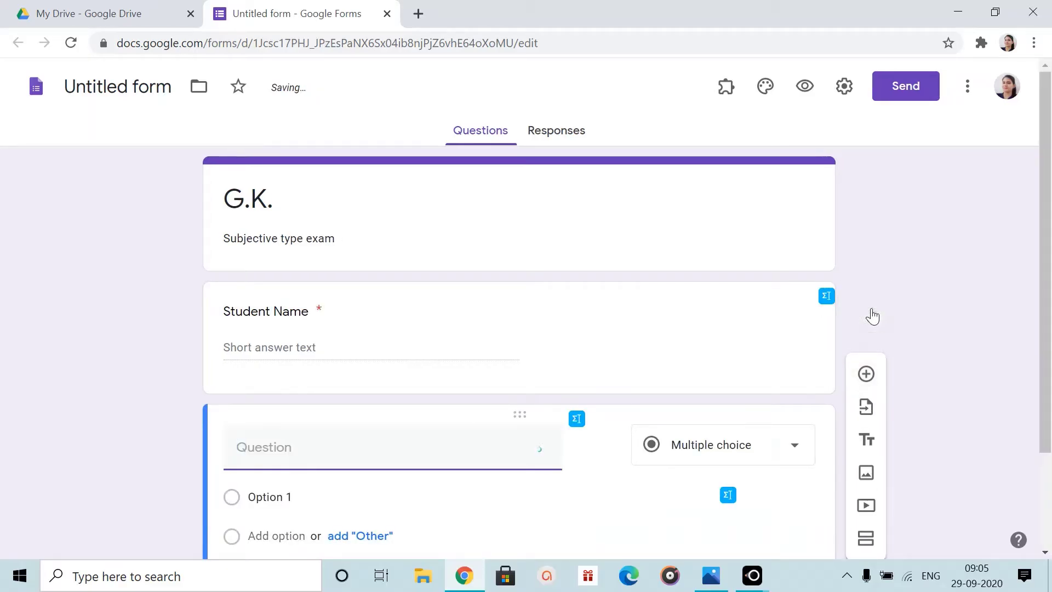
text(Cl)
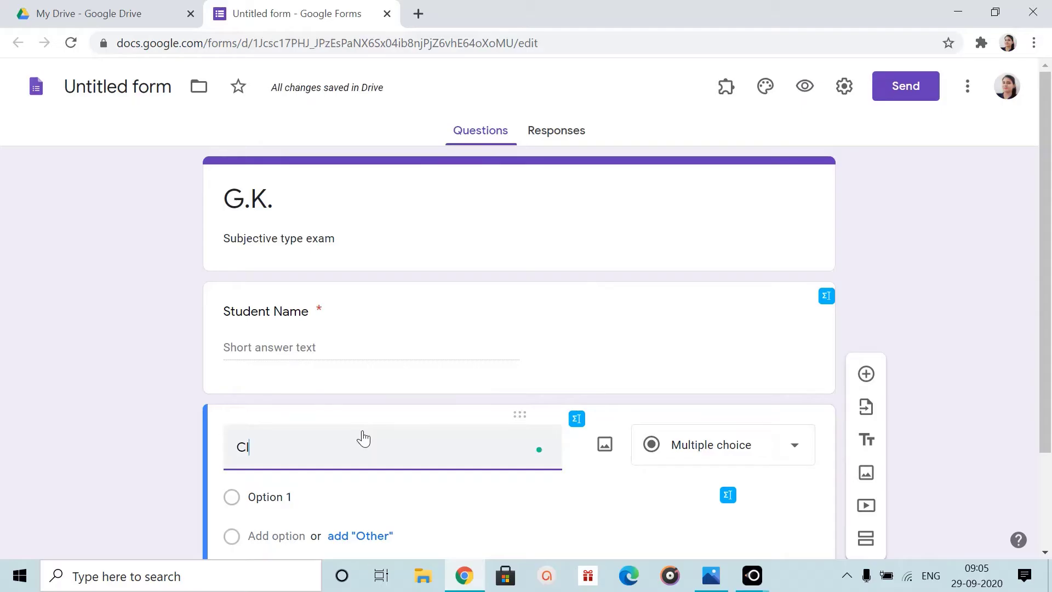
text(ass And Section)
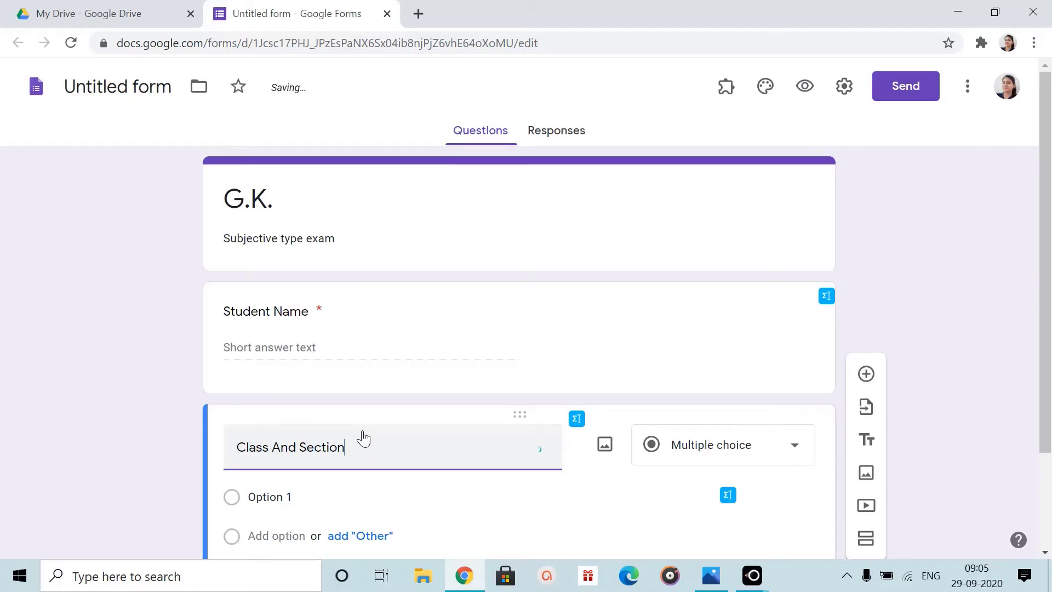
Add a required short-answer question named "Roll number" below the Class And Section question.
click(866, 374)
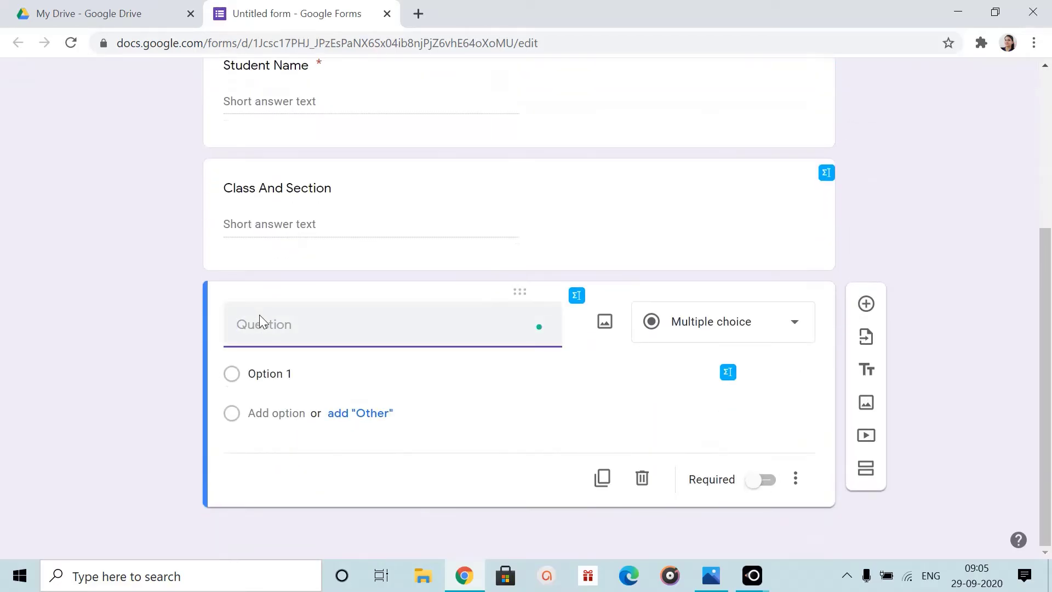
text(Roll number)
scroll(670, 352, up, 2)
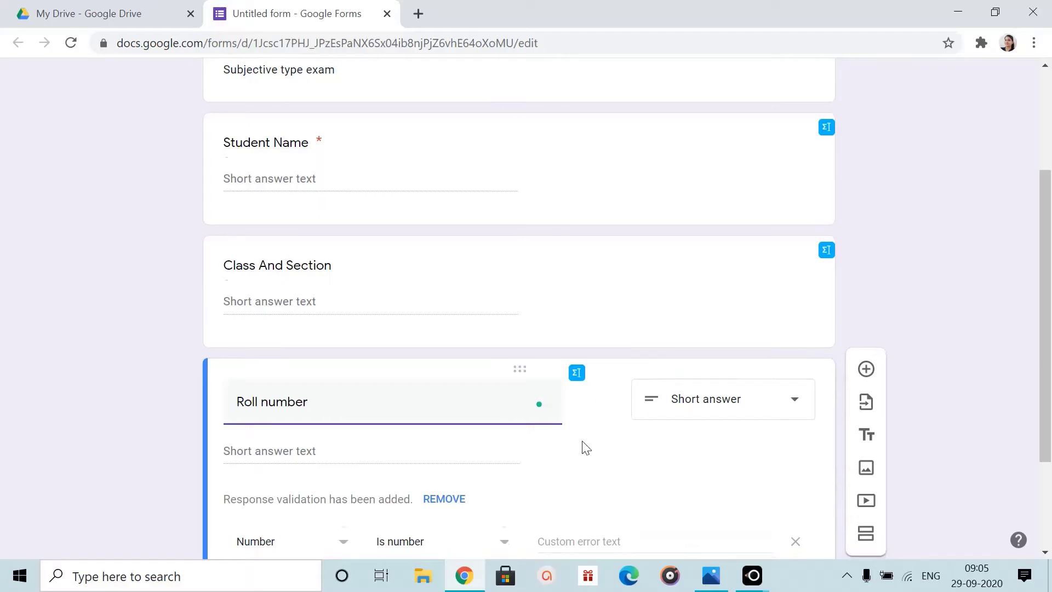
scroll(583, 444, down, 3)
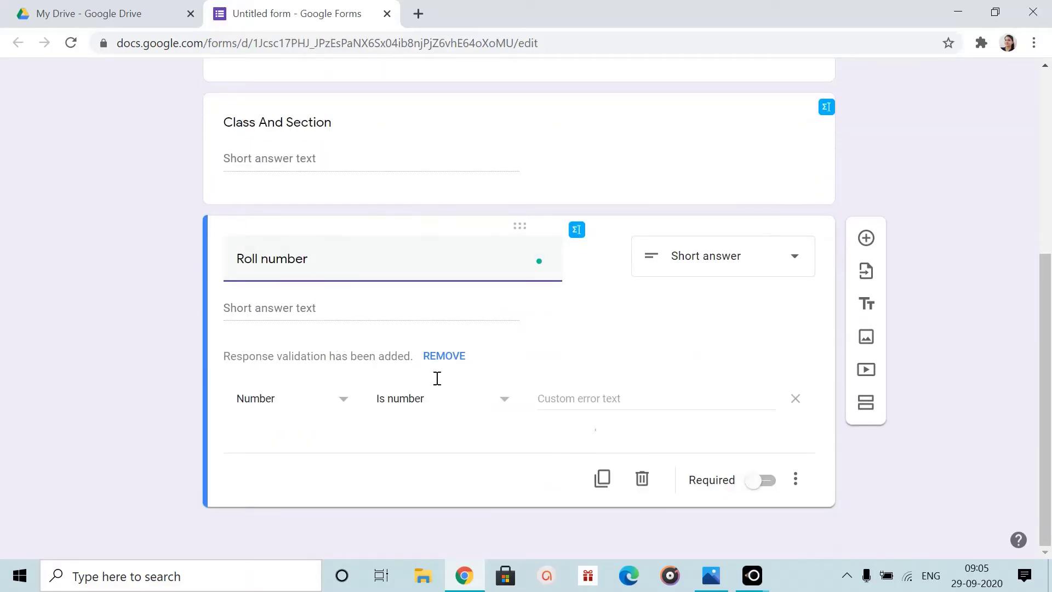
click(979, 280)
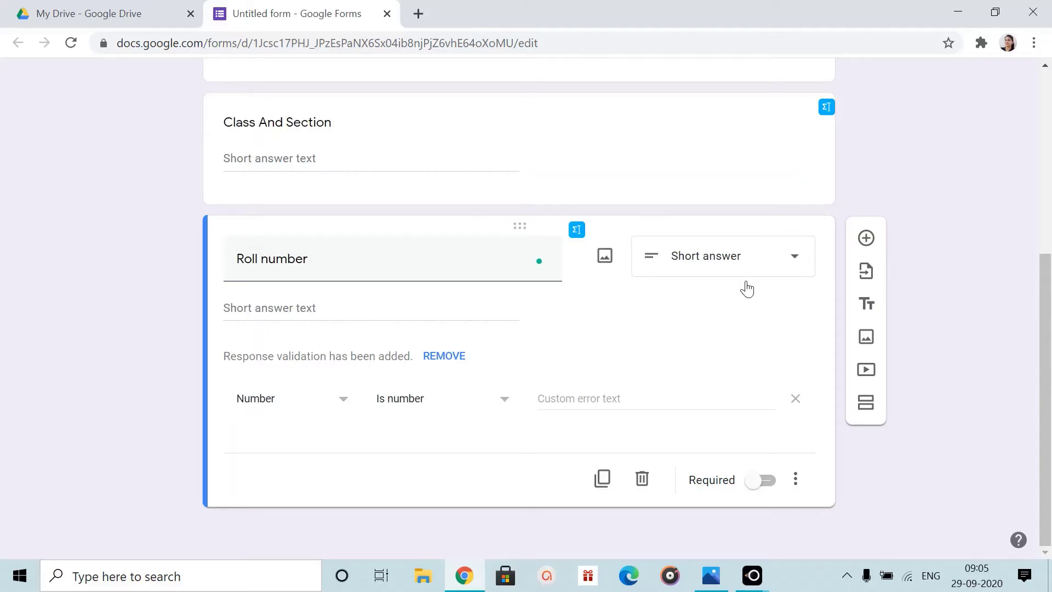
click(763, 481)
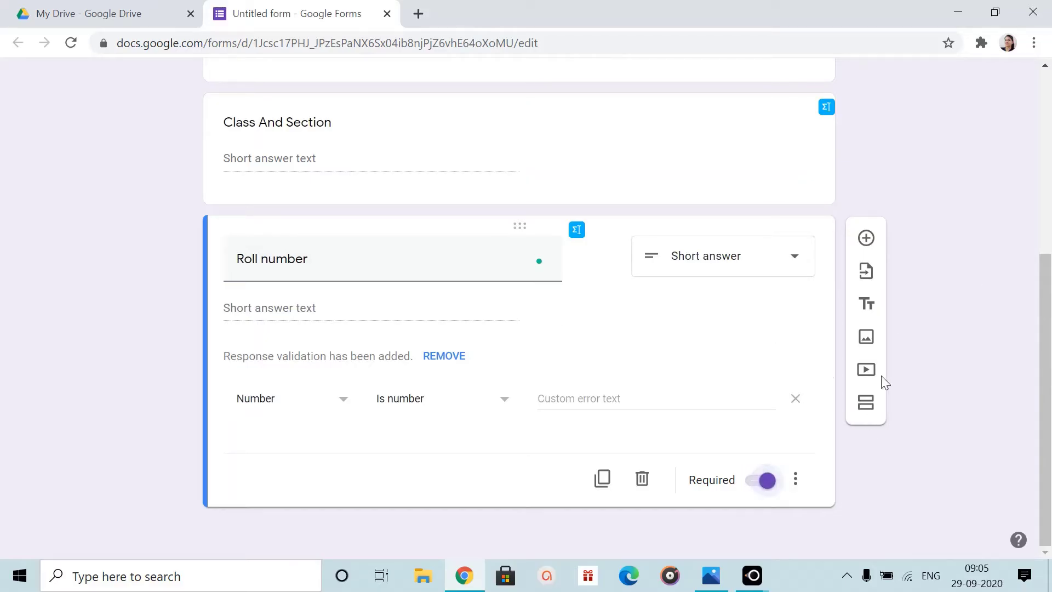
Make the Class And Section question required.
click(707, 177)
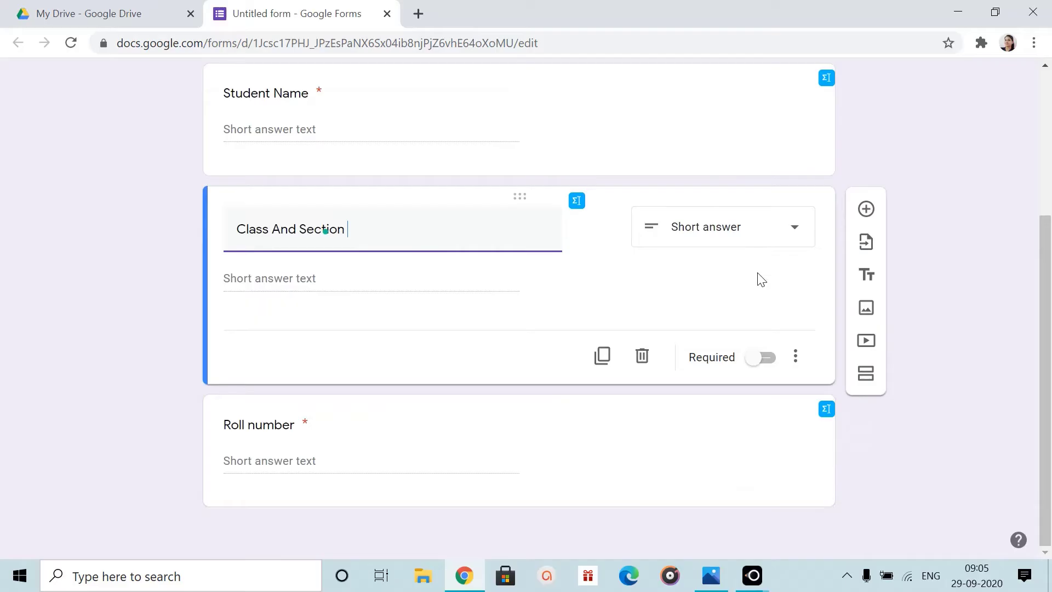
click(766, 359)
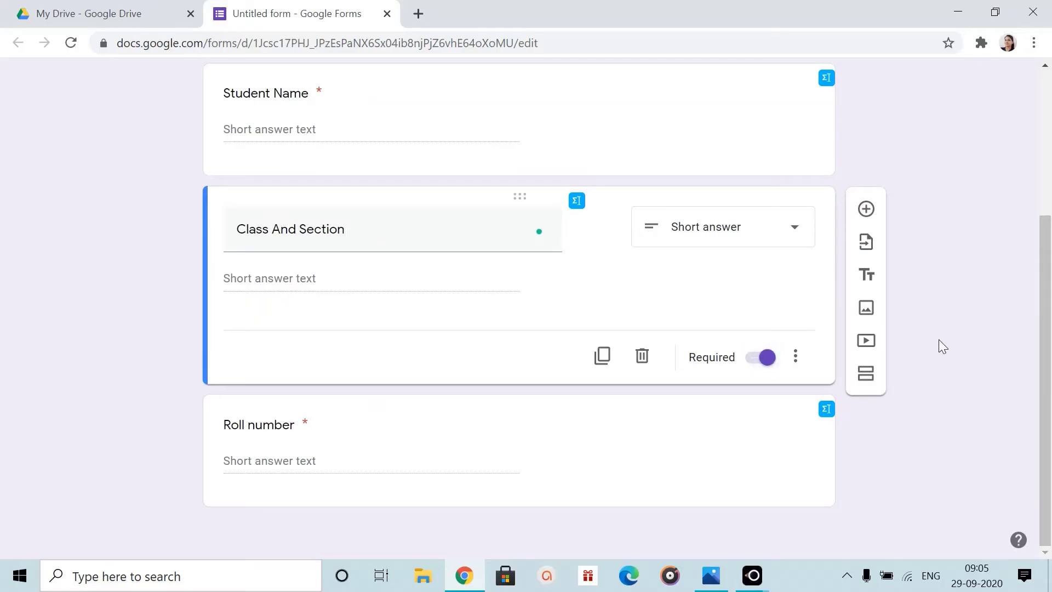
scroll(938, 363, up, 4)
scroll(938, 363, down, 4)
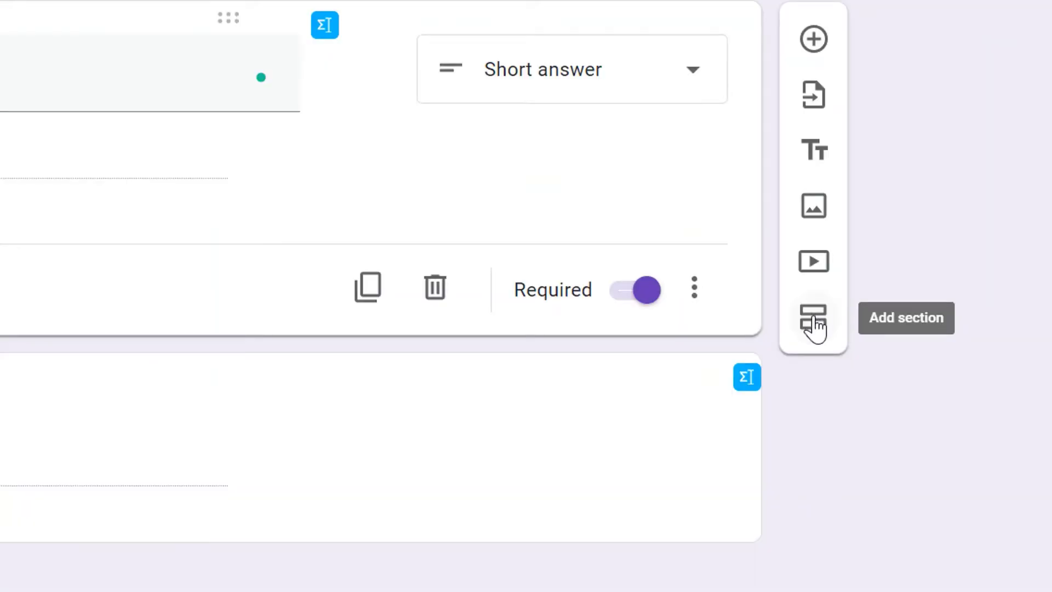
Add a new section after the Class And Section question and title it "Subjective type paper".
click(815, 318)
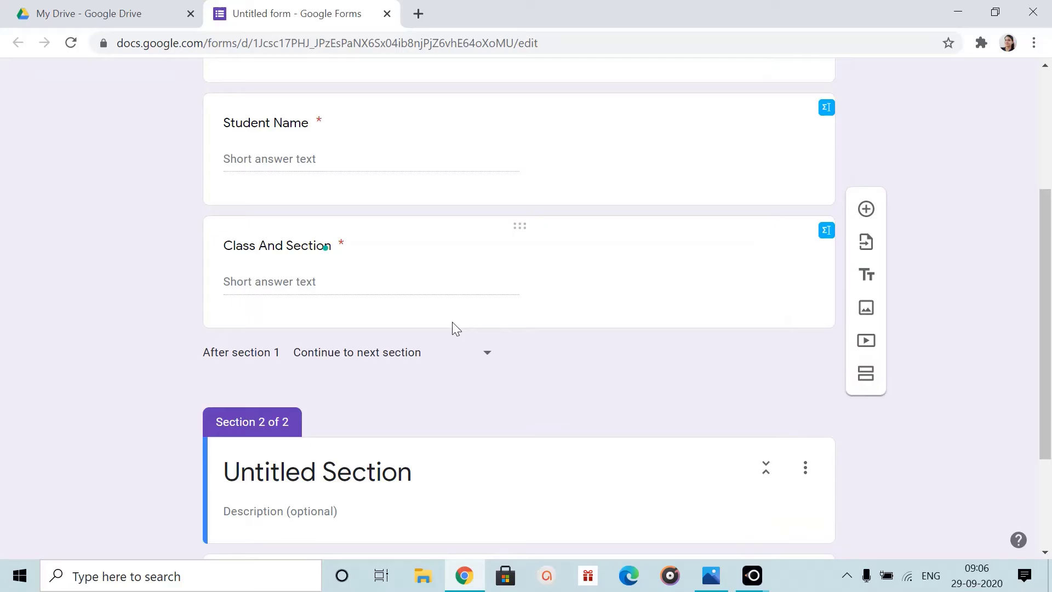
scroll(454, 327, up, 4)
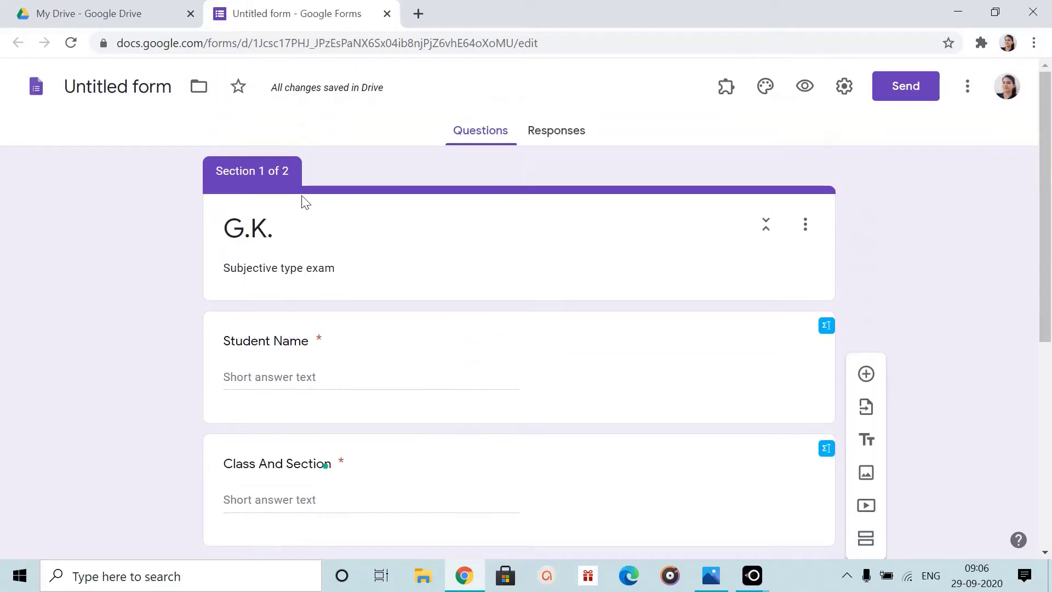
scroll(433, 351, down, 7)
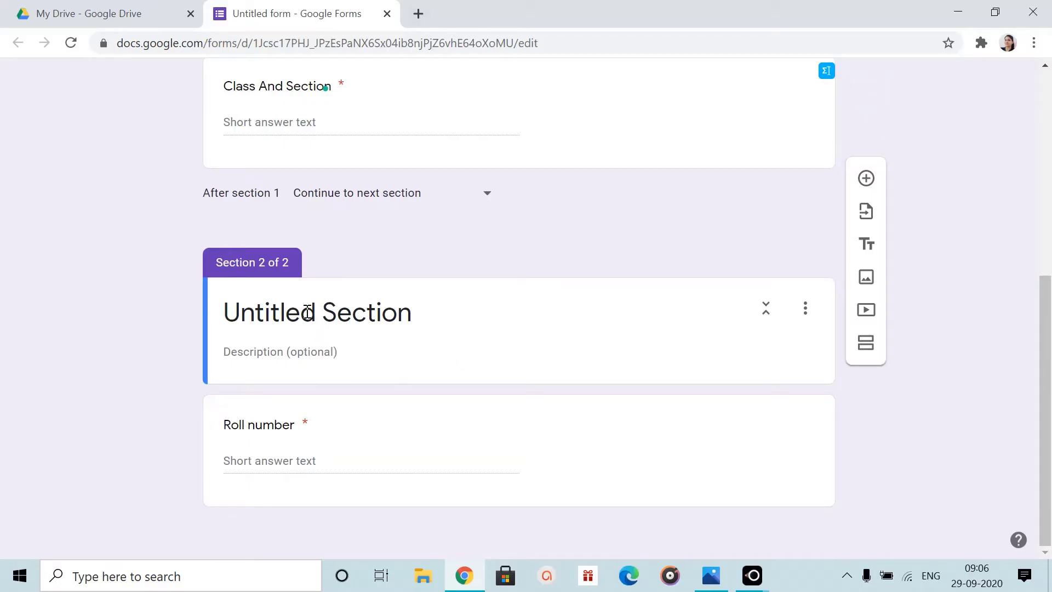
click(408, 328)
text(S)
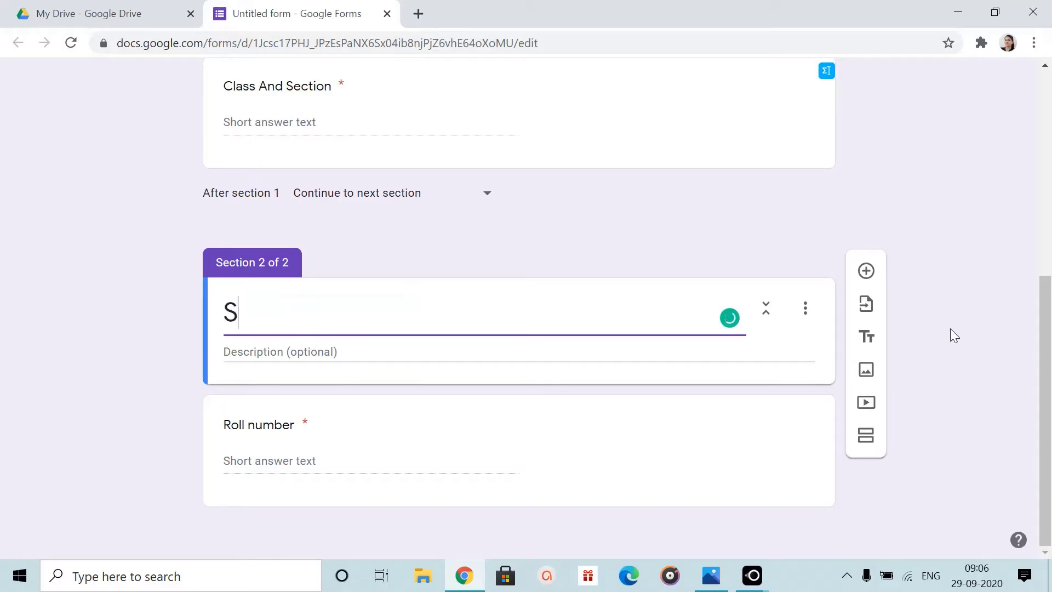
text(ubjectiv)
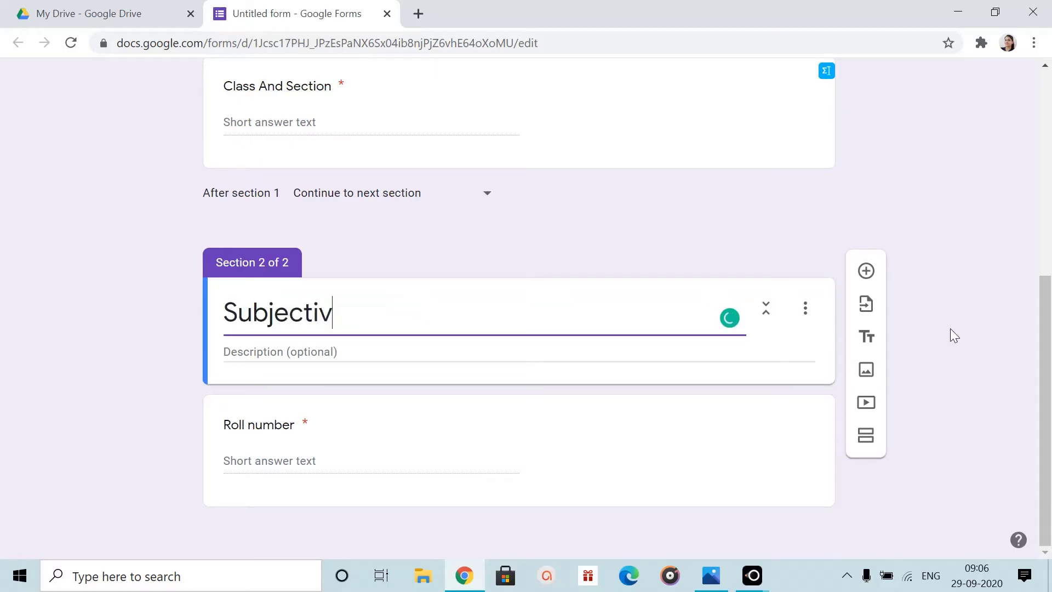
text(e type paper)
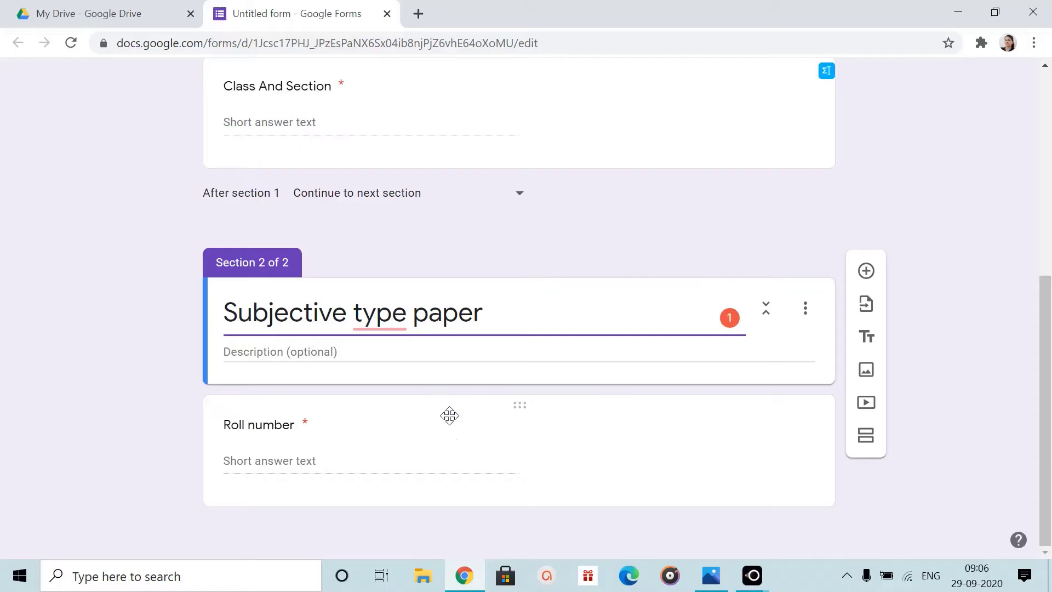
Move the Roll number question out of section 2 to the end of section 1, below Class And Section.
scroll(449, 428, up, 5)
scroll(468, 477, down, 5)
drag(522, 421, 521, 312)
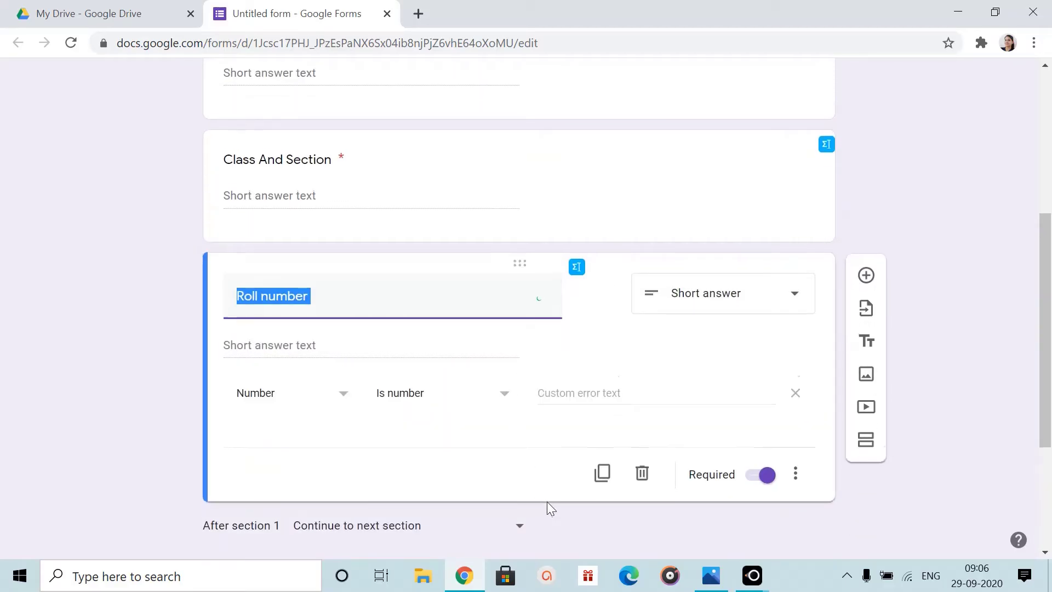
Add a question to the "Subjective type paper" section and title it "All questions are compulsory".
scroll(547, 502, down, 3)
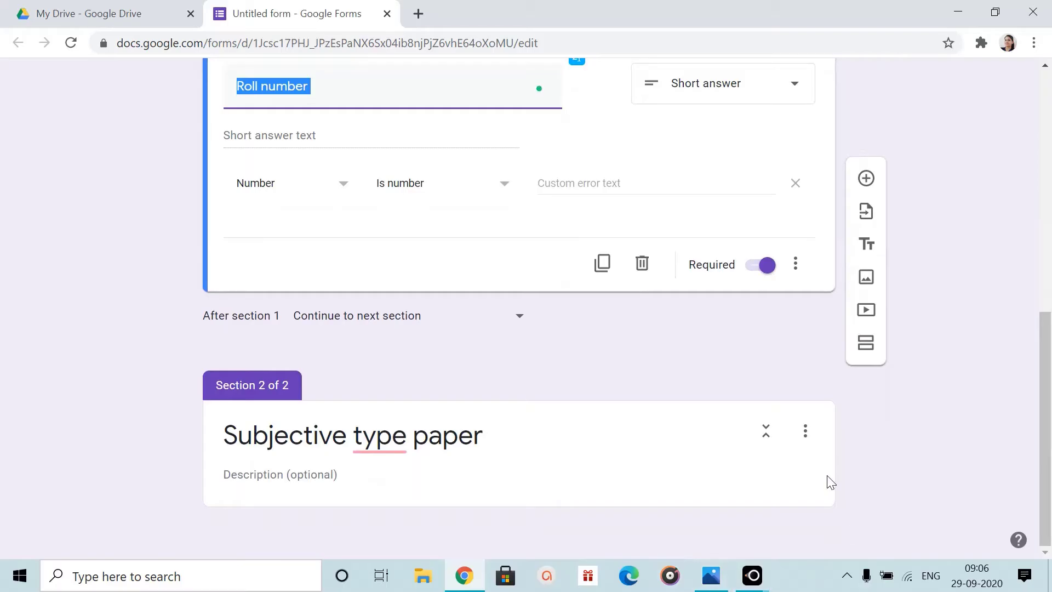
click(391, 473)
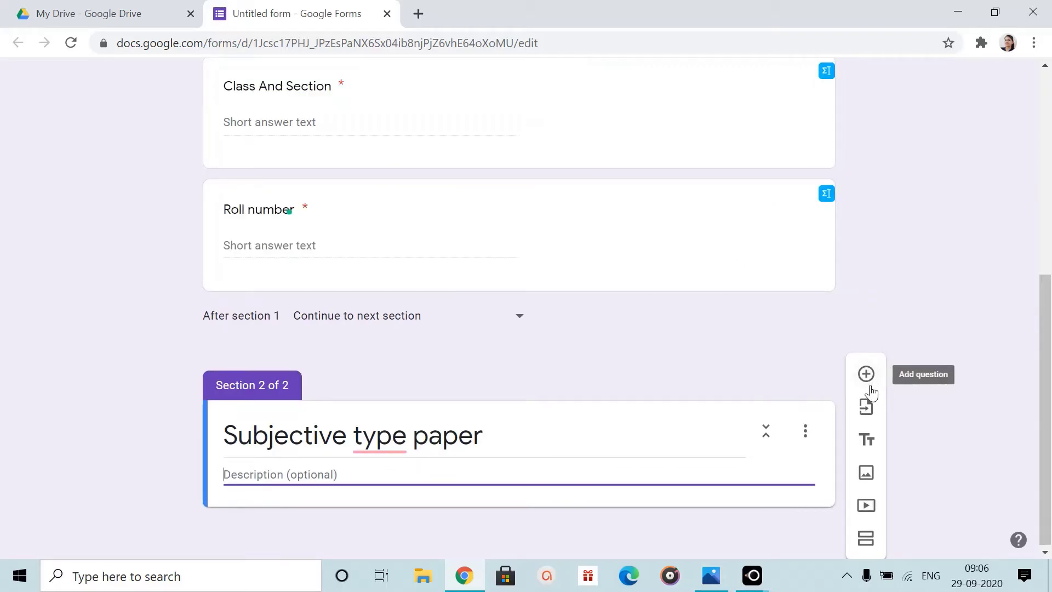
click(866, 377)
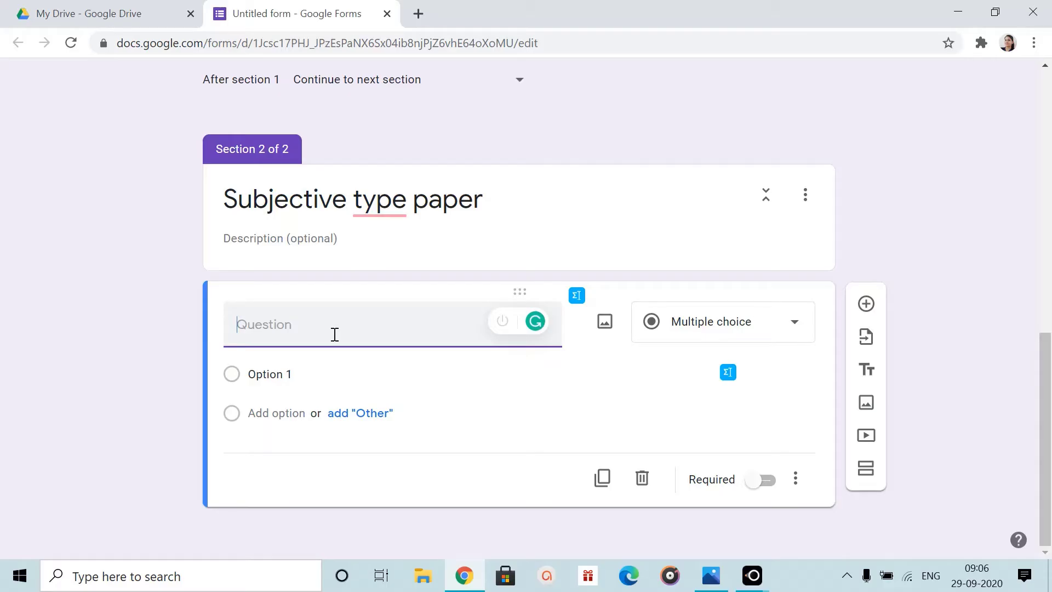
text(All questions are)
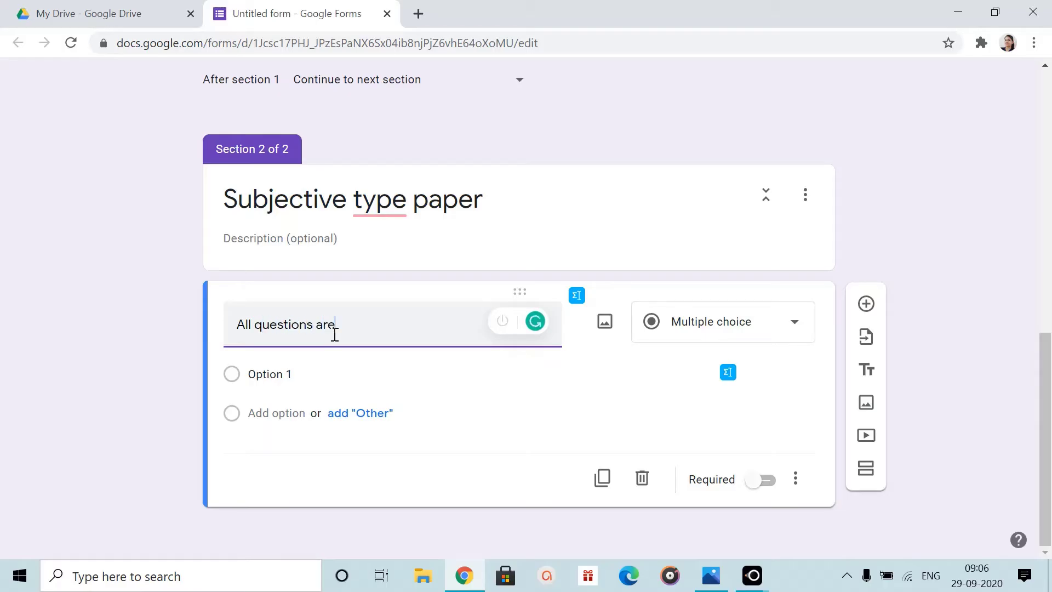
text( compilsory)
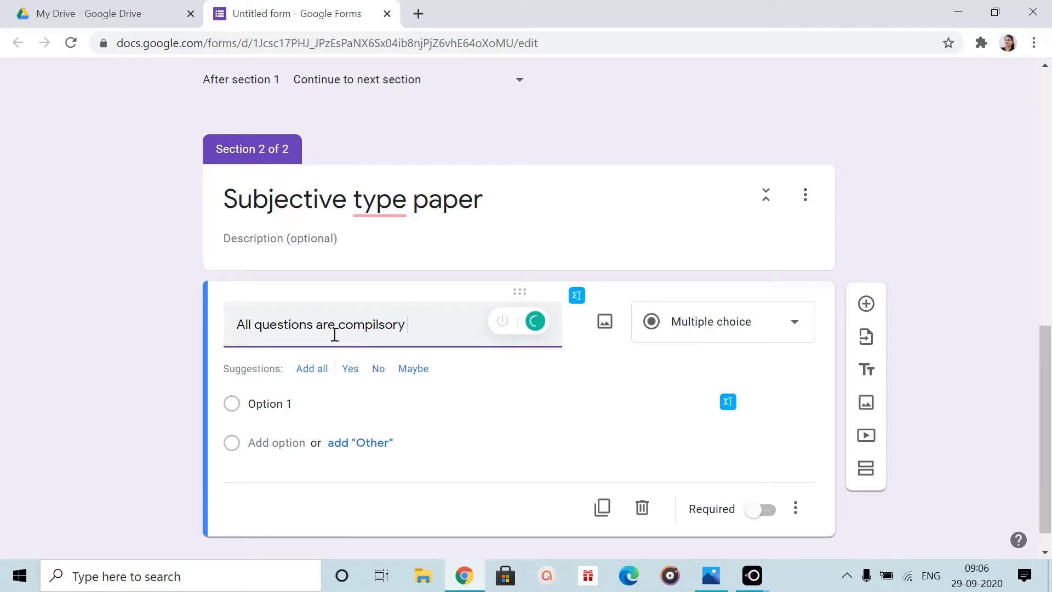
mouse_move(386, 328)
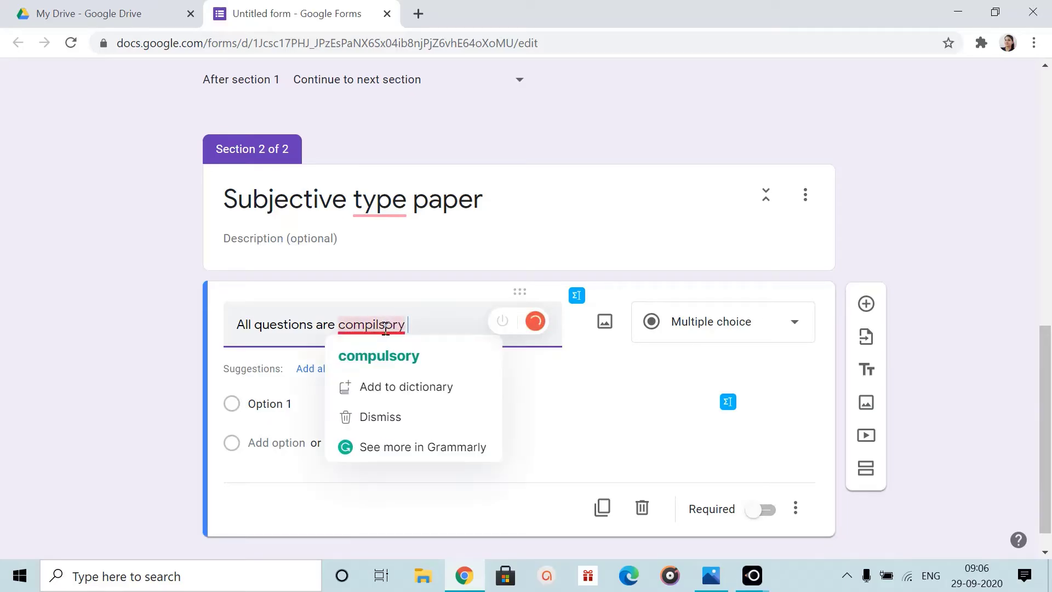
click(386, 357)
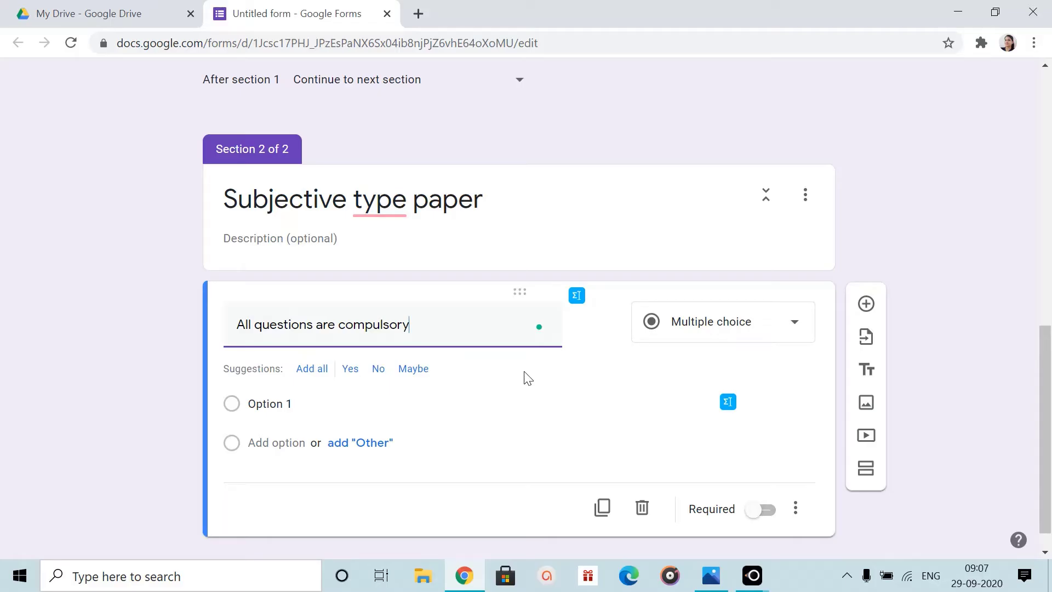
Insert the image file gk from the Desktop into the "All questions are compulsory" question.
mouse_move(587, 345)
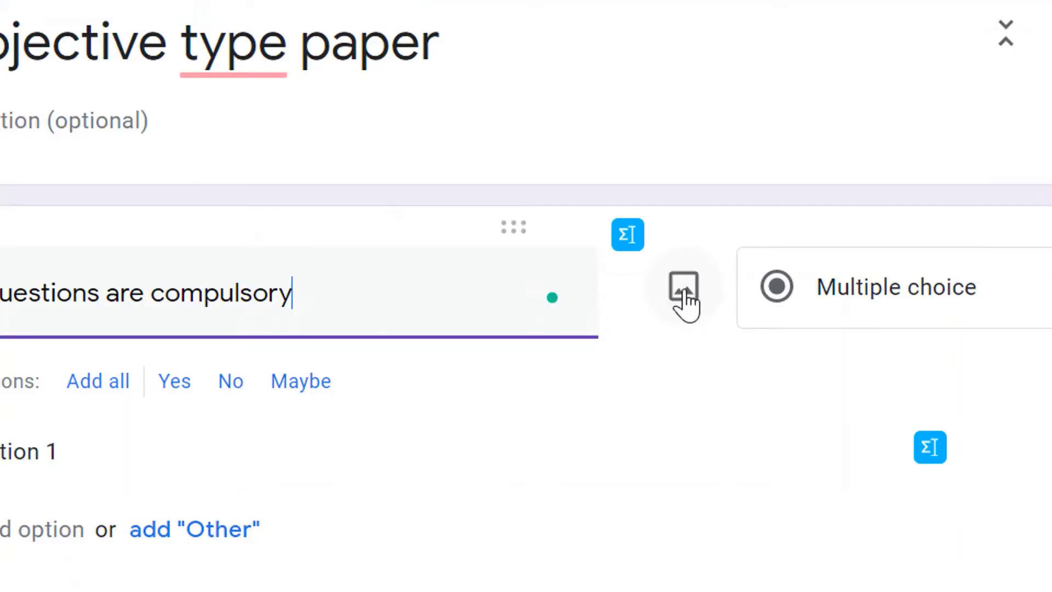
click(606, 324)
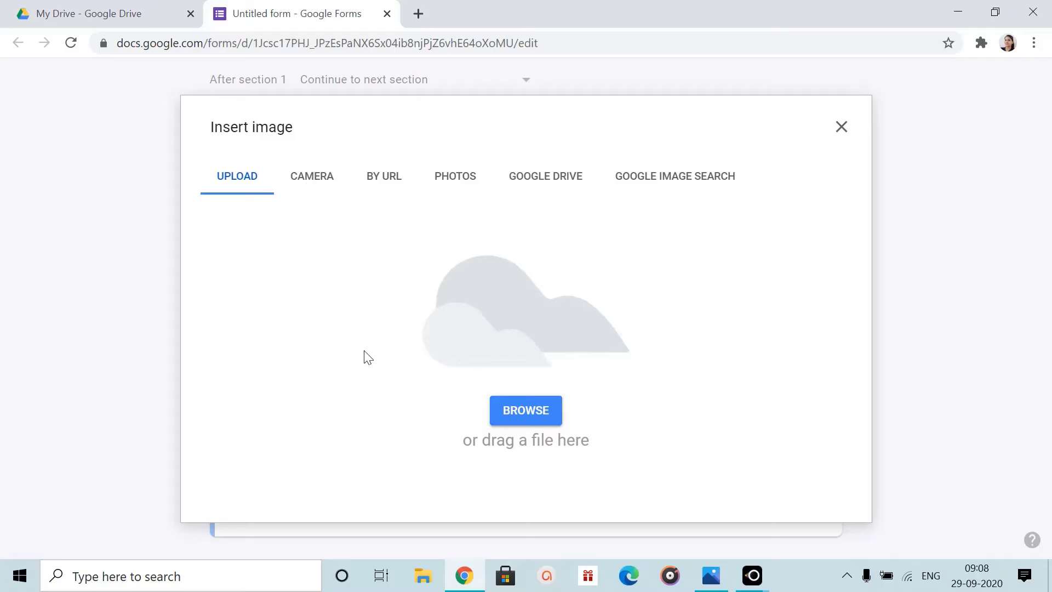
click(523, 417)
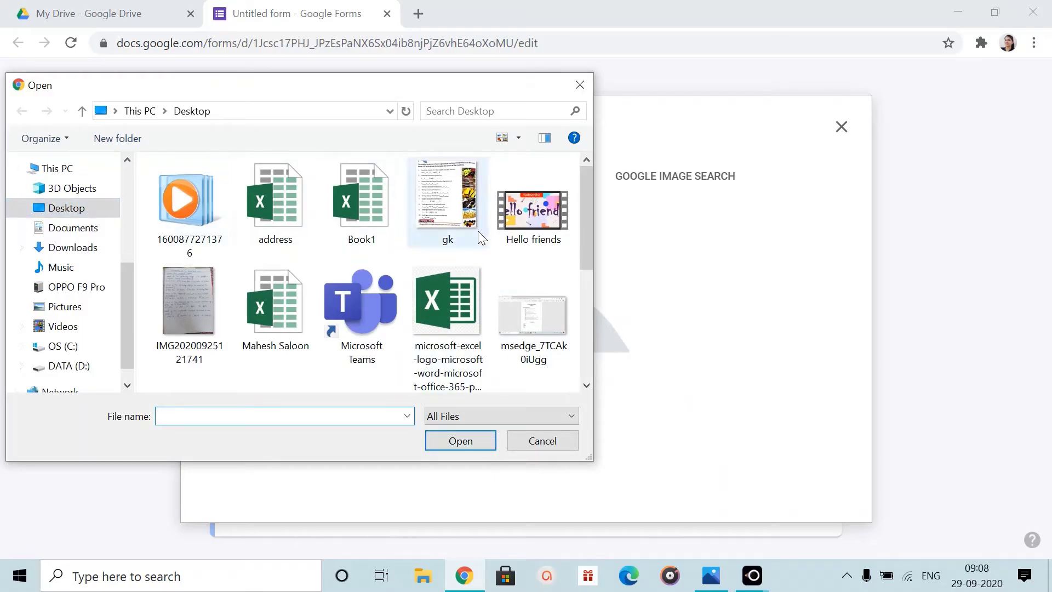
click(463, 218)
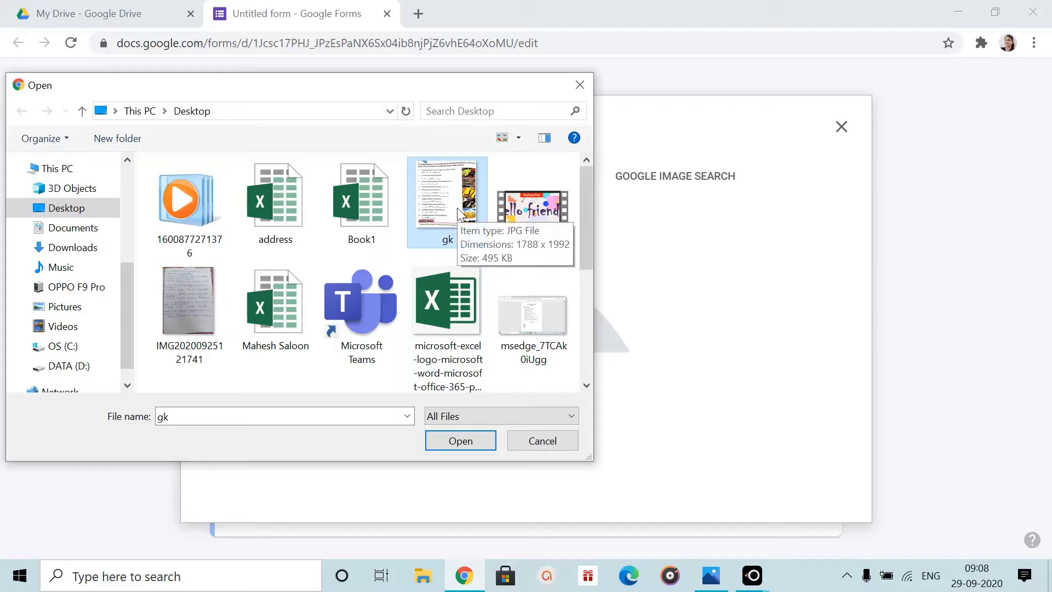
click(464, 441)
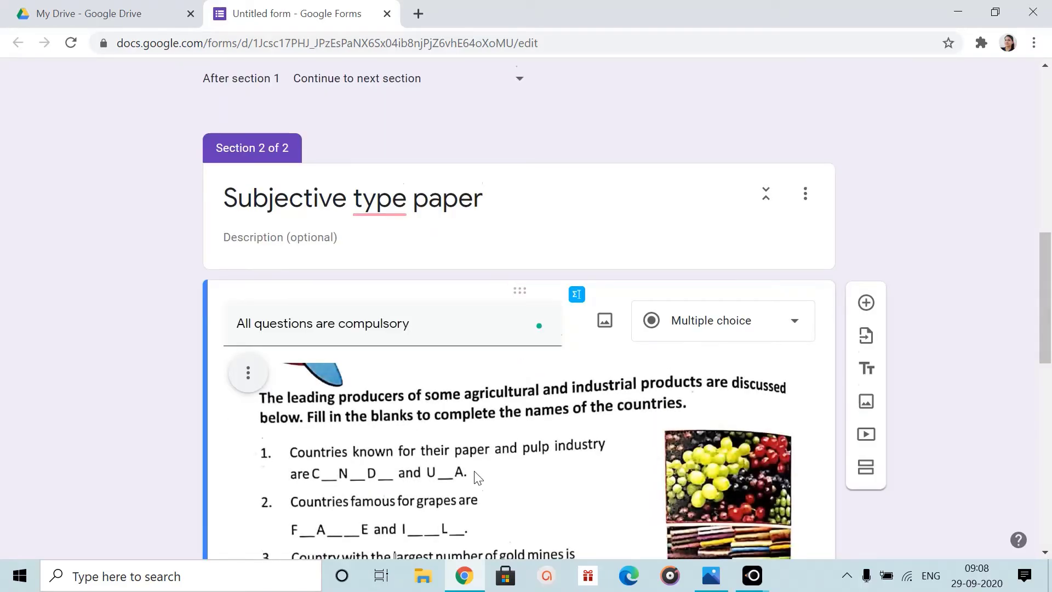
Change the "All questions are compulsory" question type to File upload and allow respondents to upload files to Drive.
scroll(477, 480, down, 12)
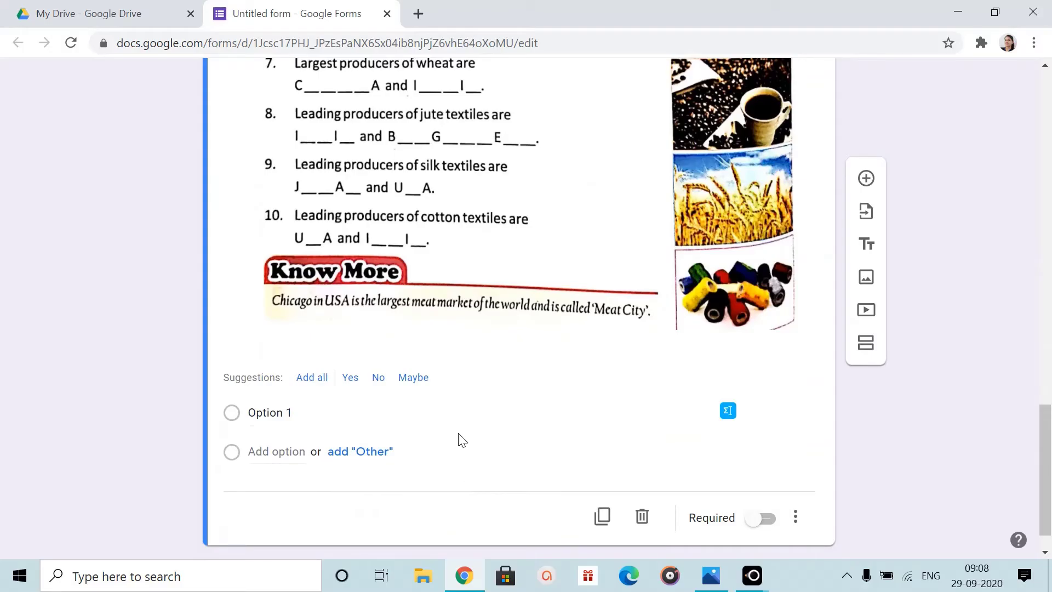
scroll(447, 275, up, 12)
scroll(460, 376, down, 12)
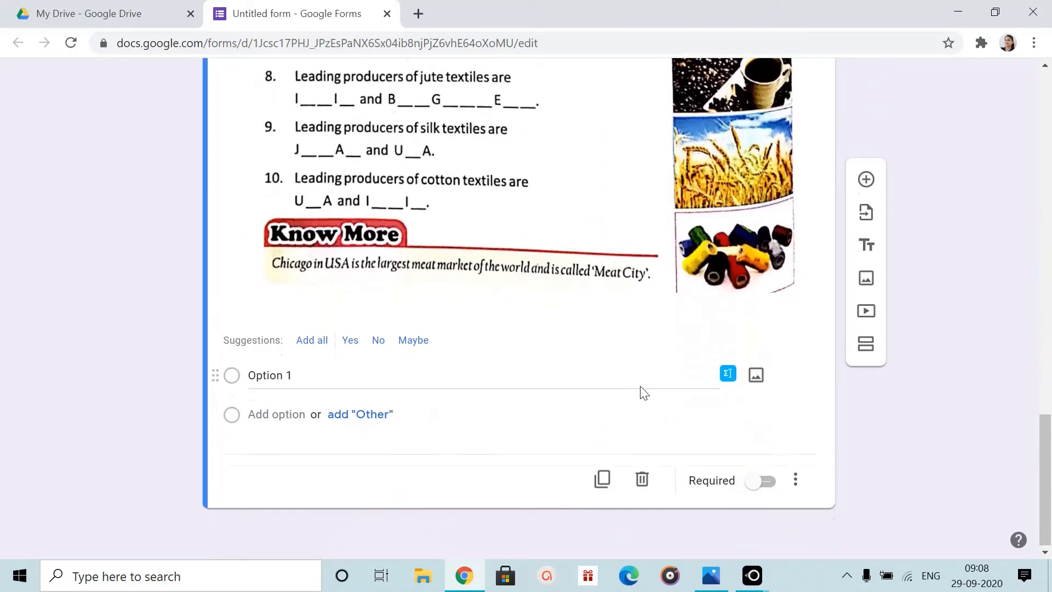
scroll(644, 390, up, 12)
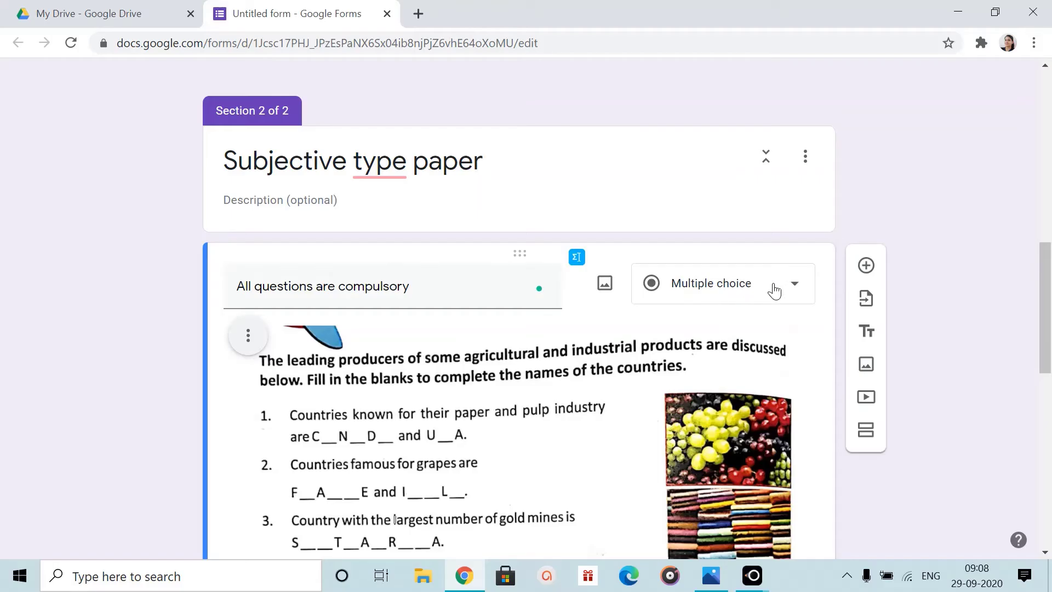
click(796, 289)
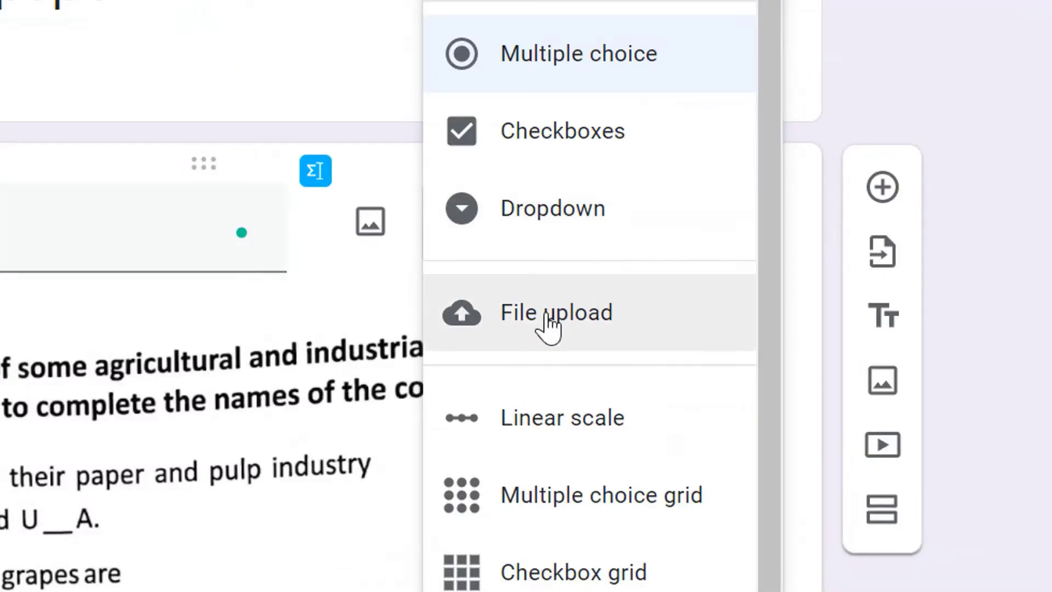
click(547, 315)
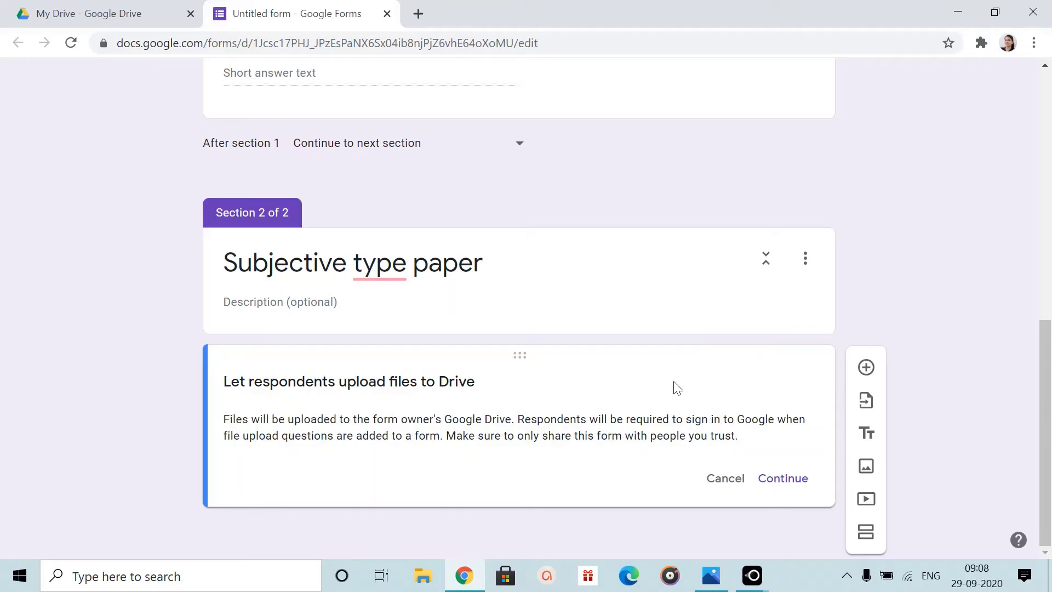
click(785, 479)
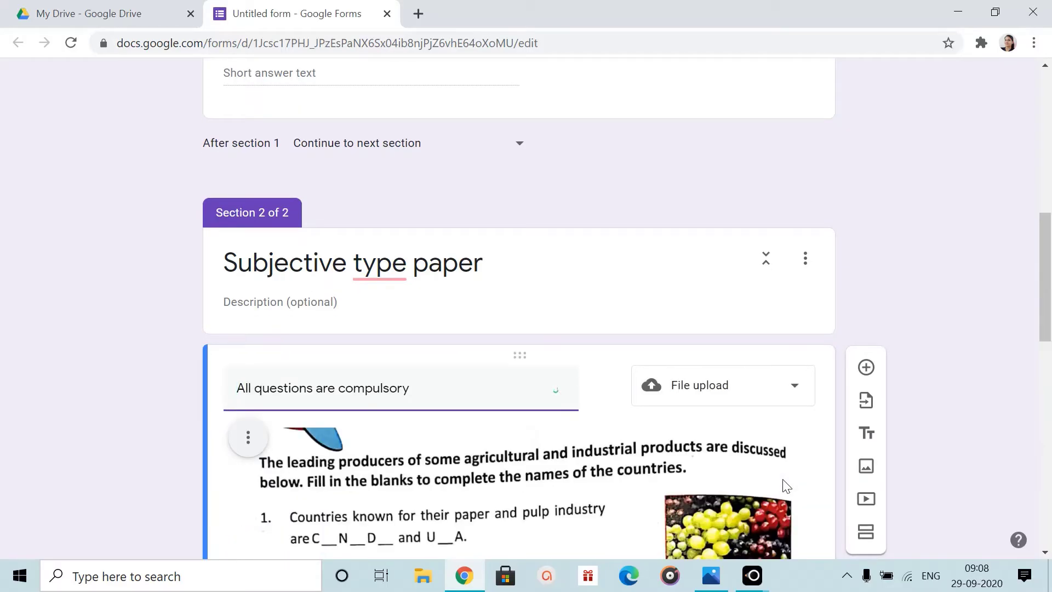
Restrict the question's uploads to Document, PDF and Image file types, and set the maximum number of files to 5.
scroll(786, 486, down, 8)
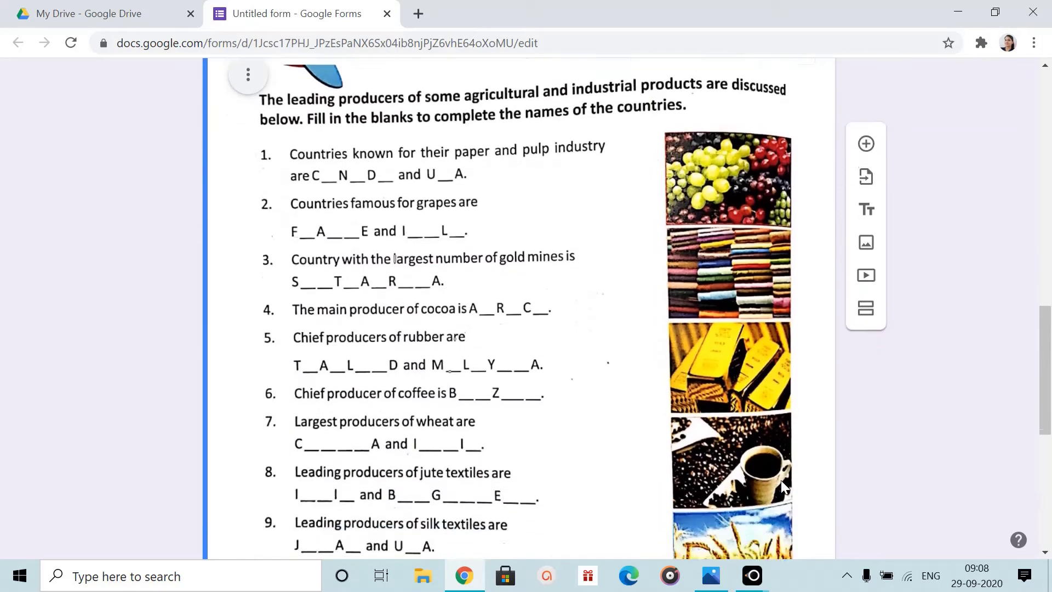
scroll(784, 486, down, 4)
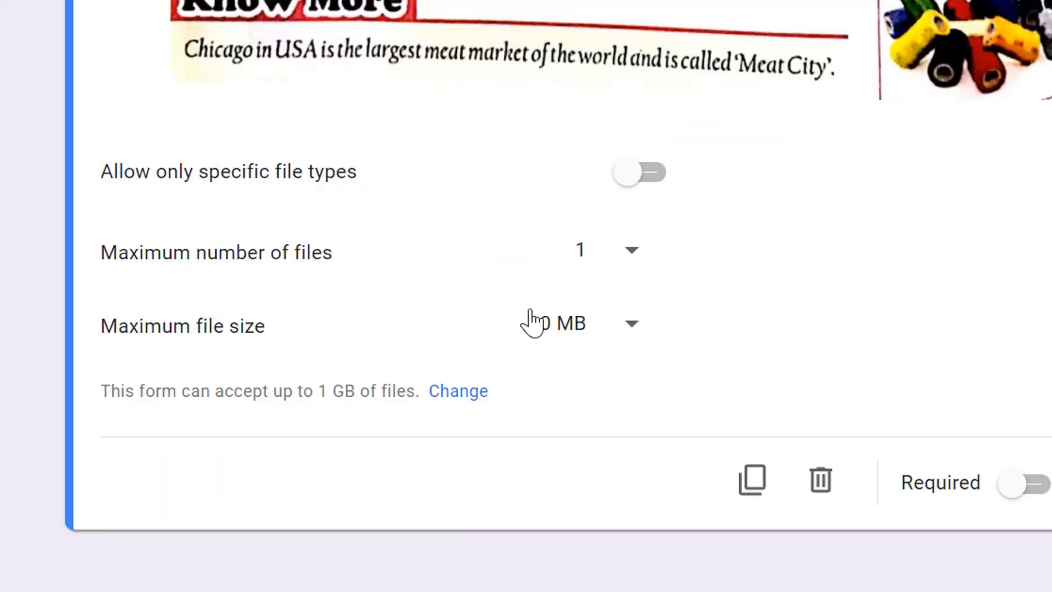
click(655, 174)
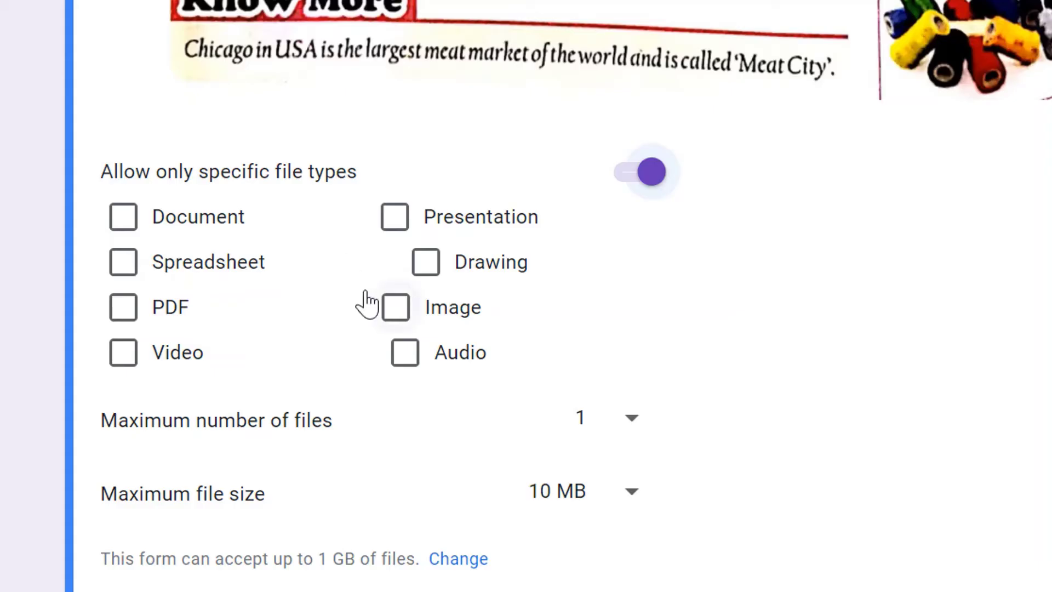
click(395, 311)
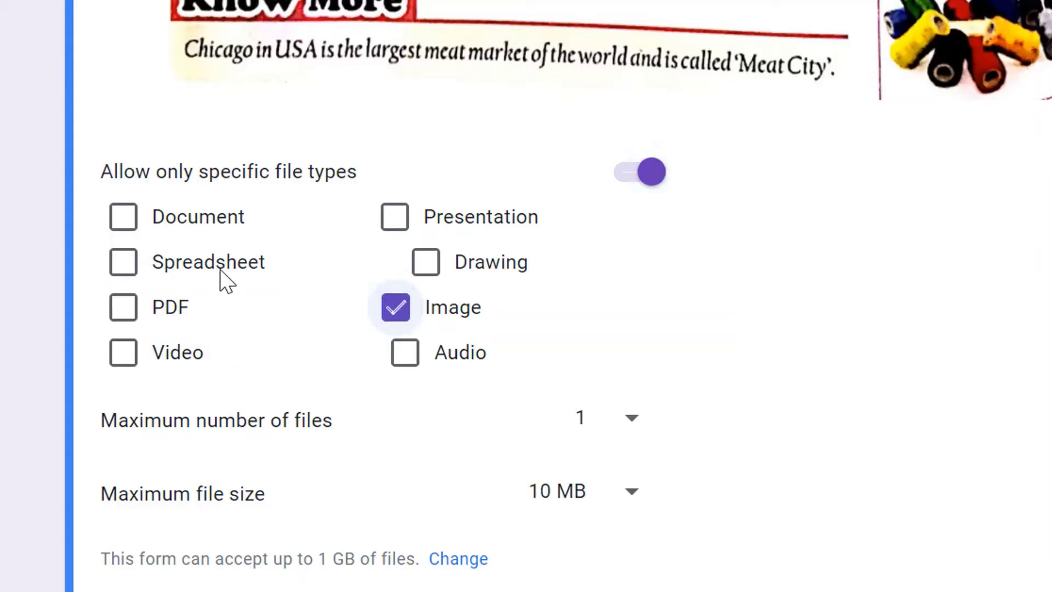
click(176, 233)
click(156, 309)
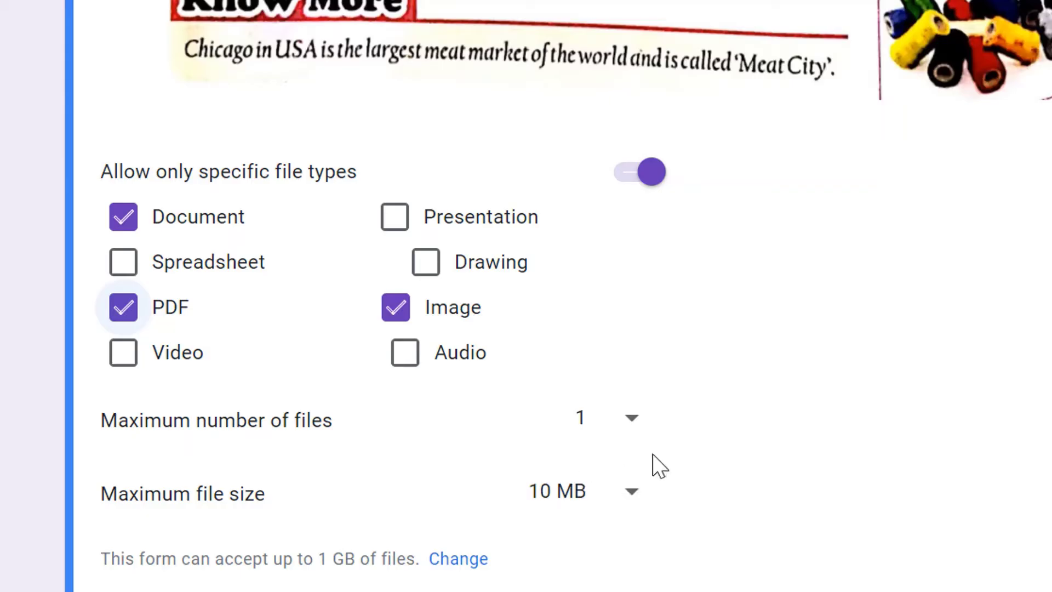
click(630, 419)
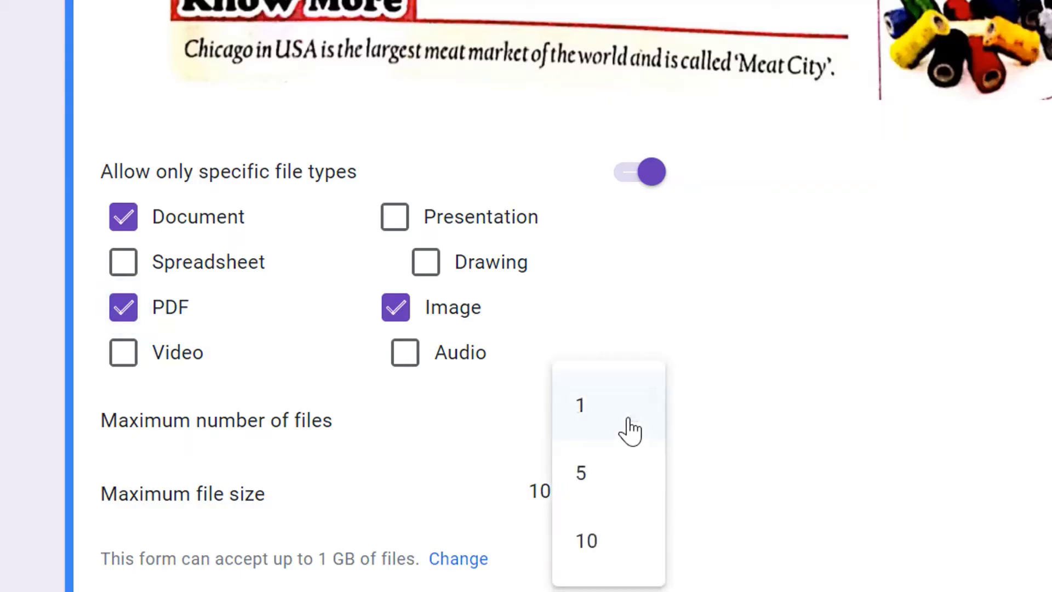
click(631, 482)
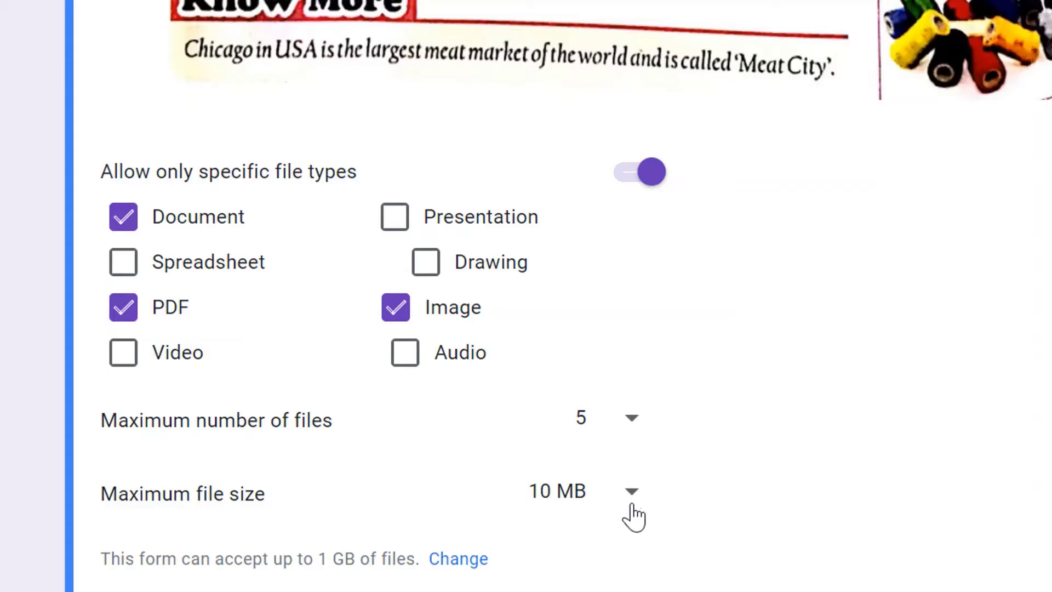
scroll(658, 534, down, 3)
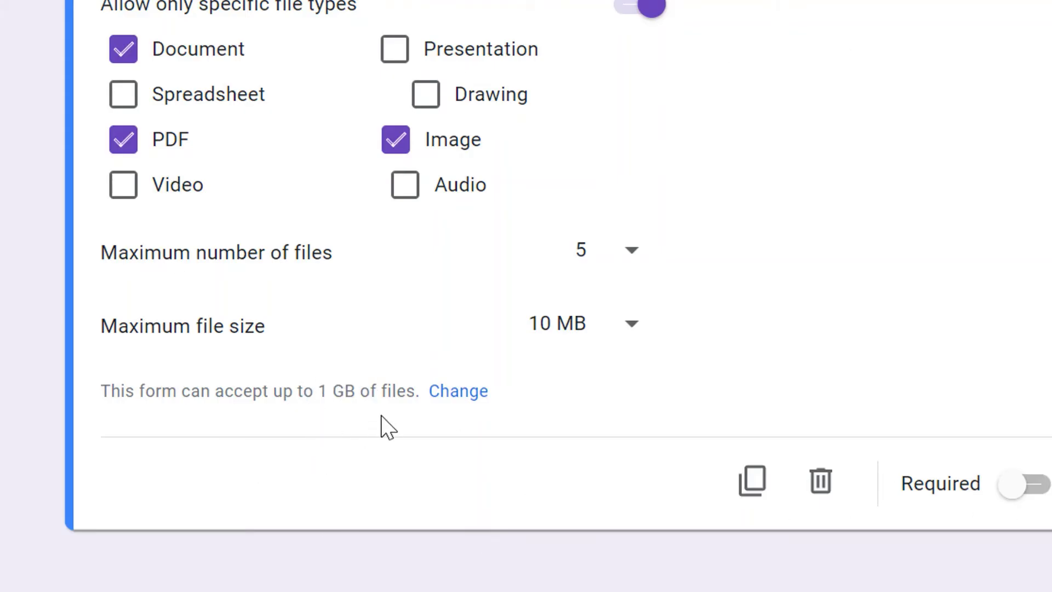
drag(319, 396, 364, 400)
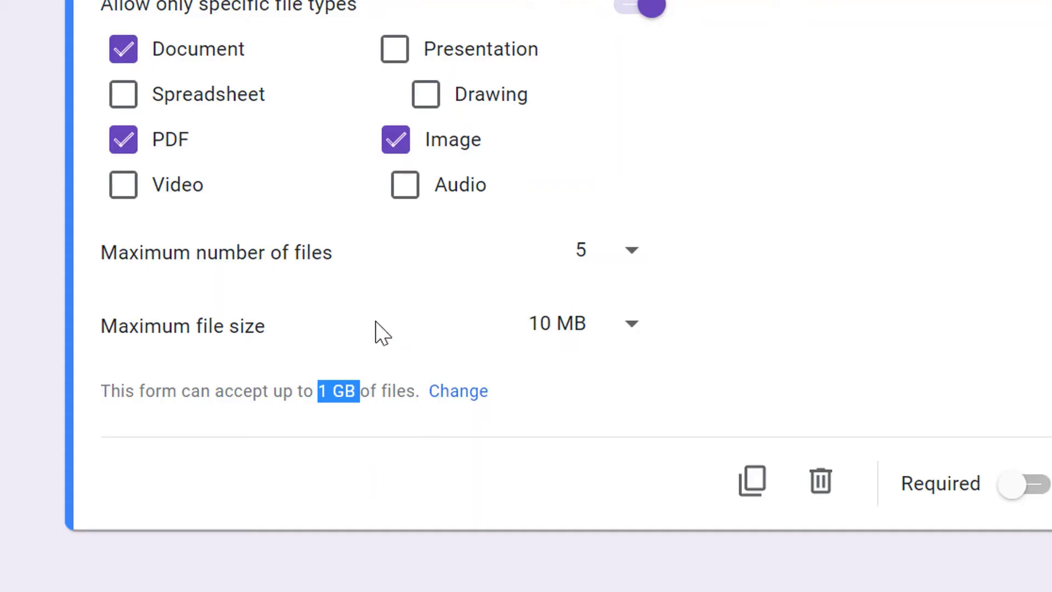
drag(352, 391, 364, 427)
click(360, 420)
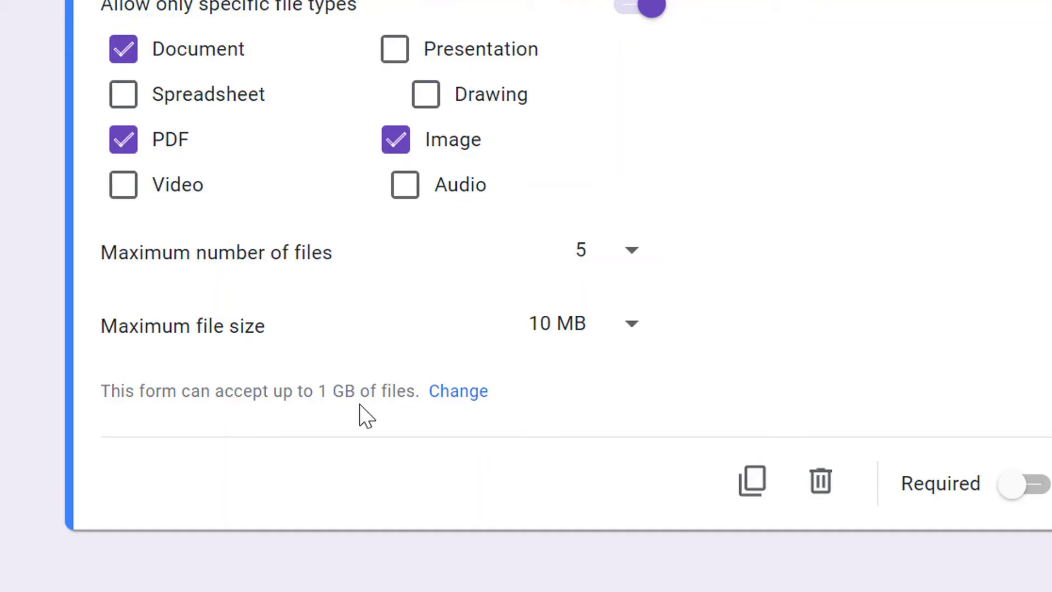
drag(316, 391, 357, 397)
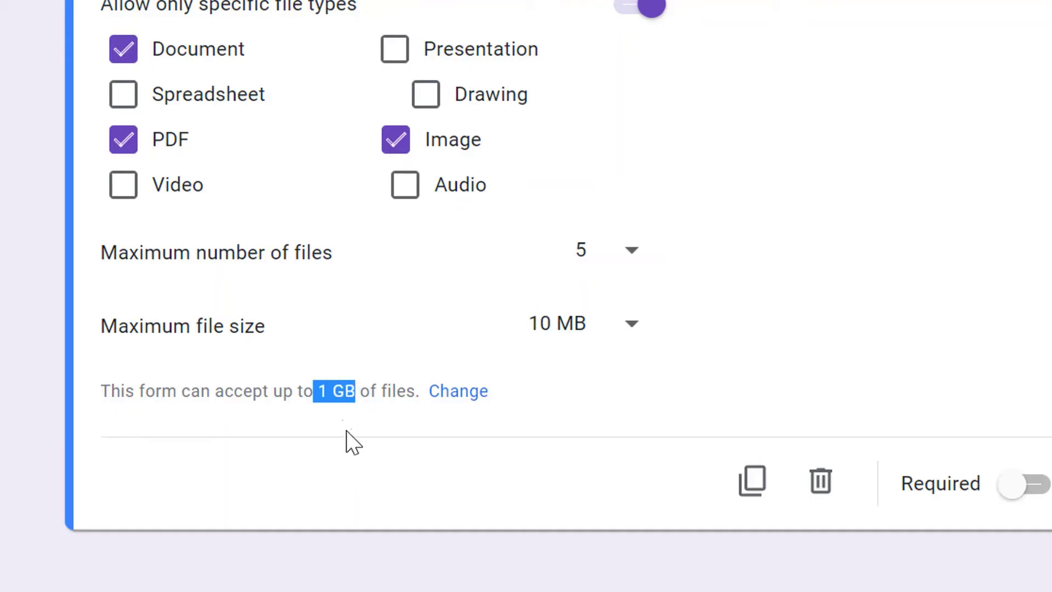
click(324, 393)
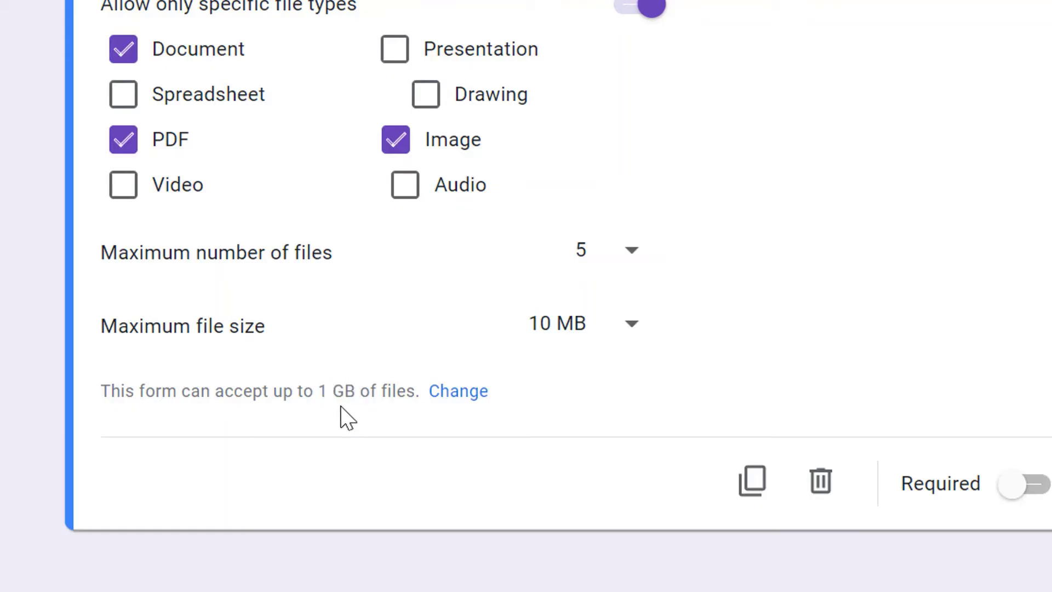
Set the form's maximum size of all uploaded files to 10 GB, limit respondents to 1 response, and save the settings.
click(447, 394)
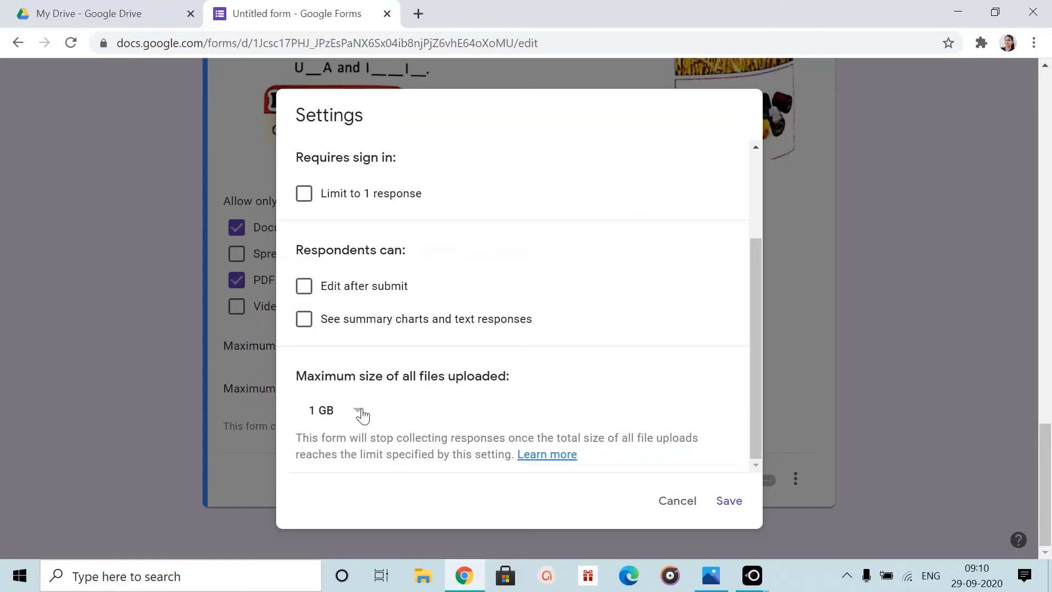
click(340, 368)
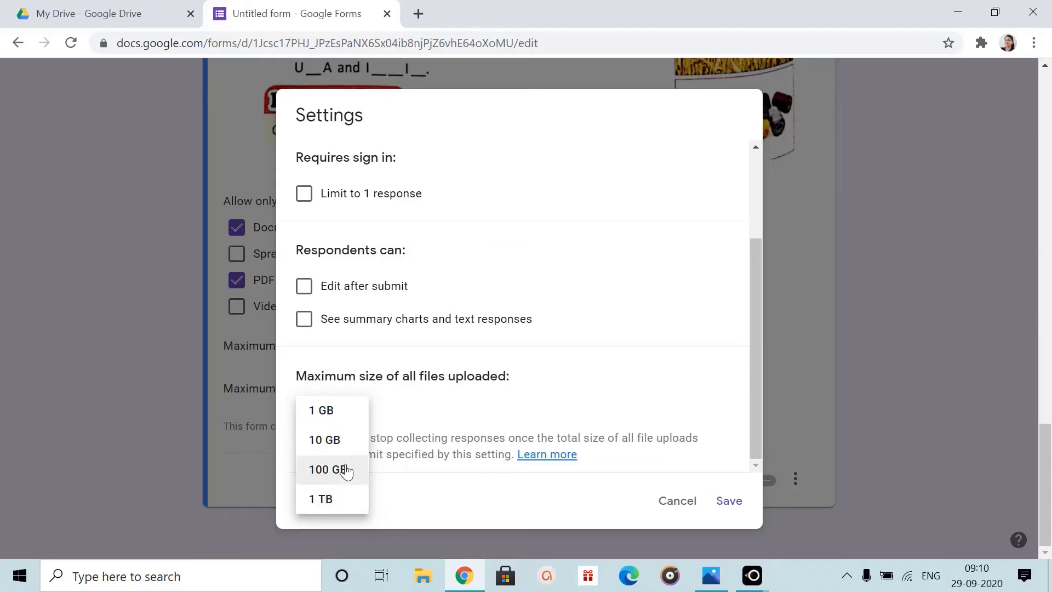
click(331, 438)
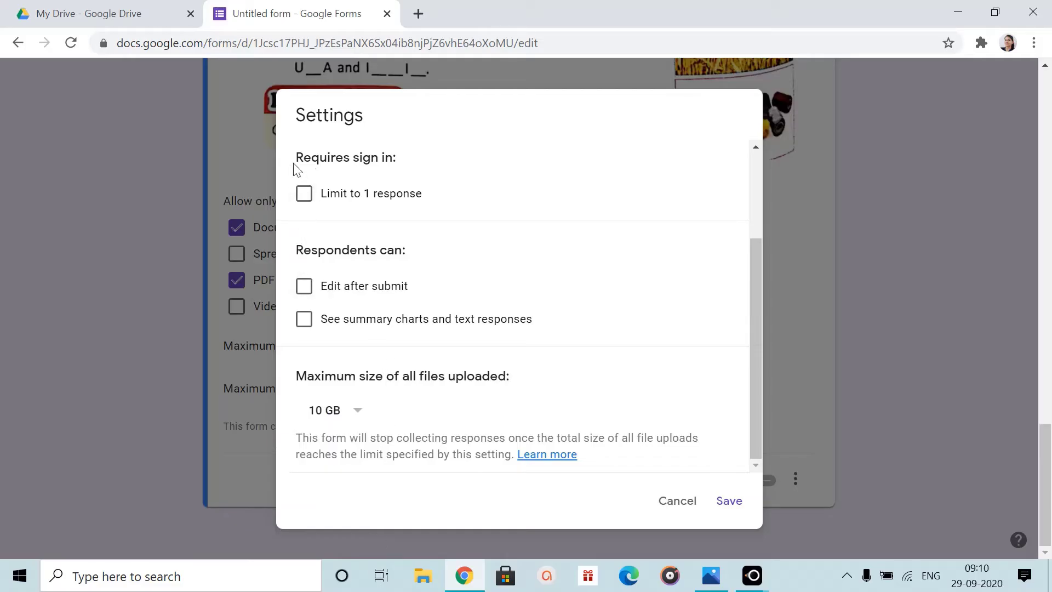
click(304, 194)
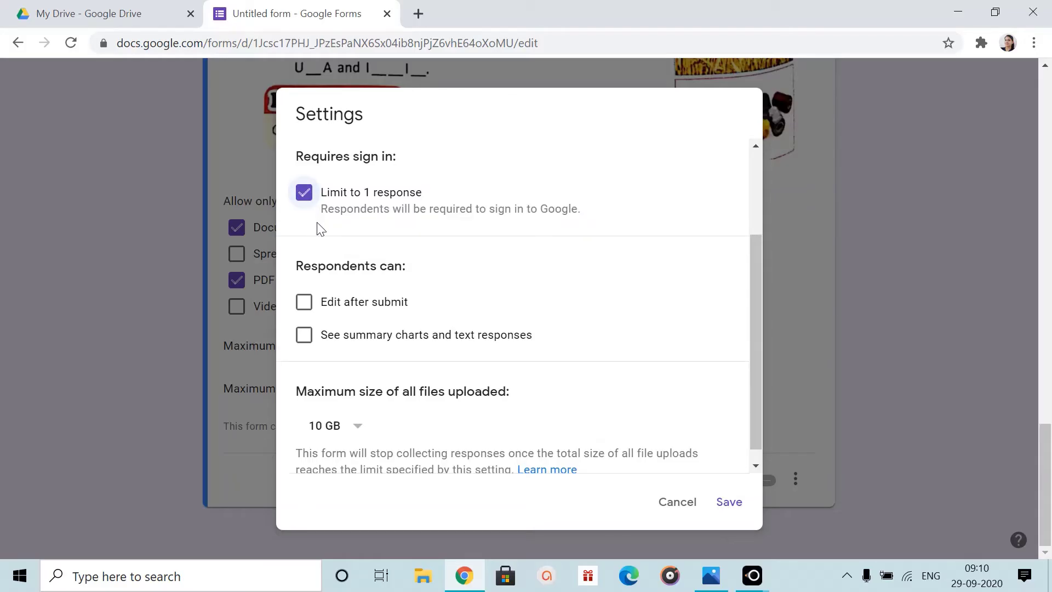
click(730, 503)
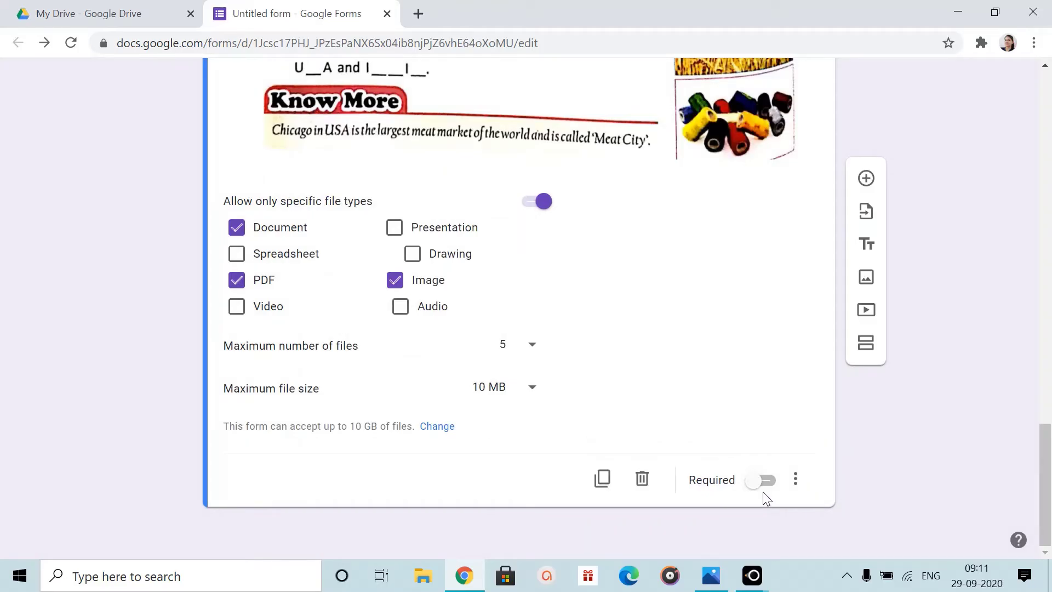
Generate a shortened shareable link for the G.K. form, copy it, and close the send options.
scroll(809, 340, up, 15)
scroll(808, 345, up, 10)
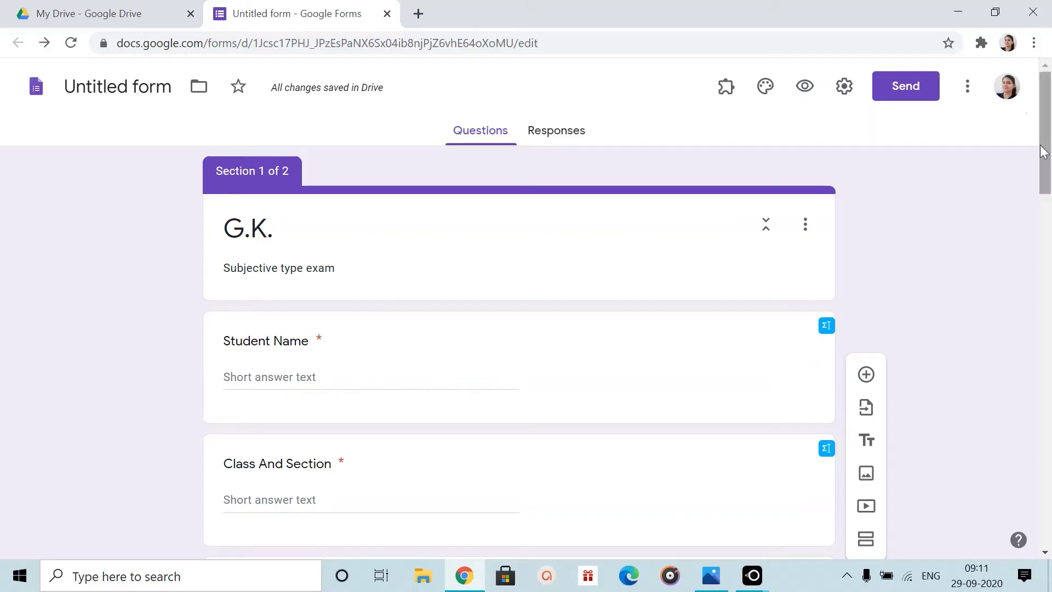
click(909, 102)
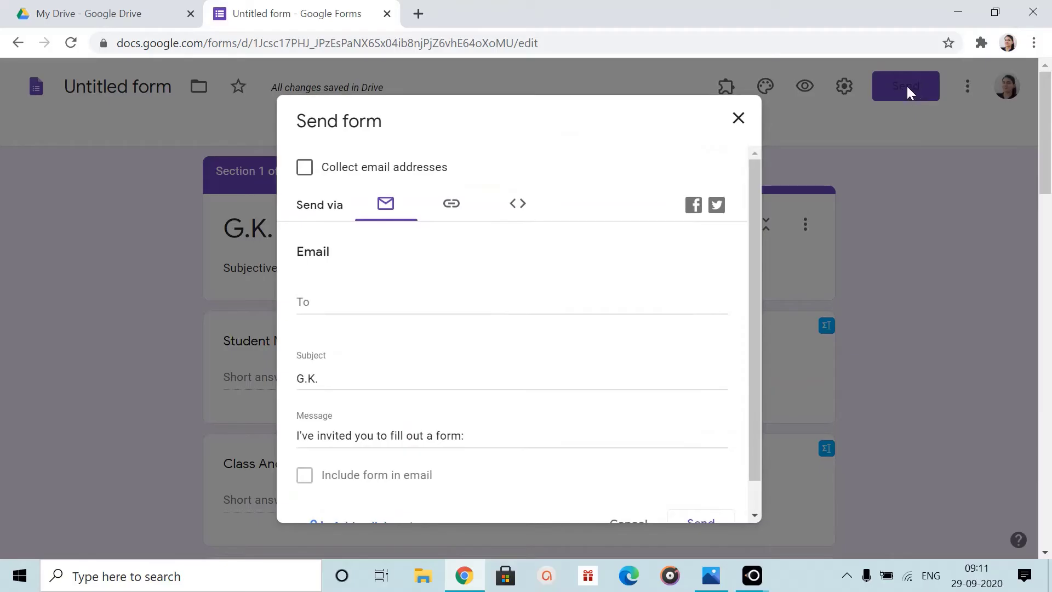
click(451, 214)
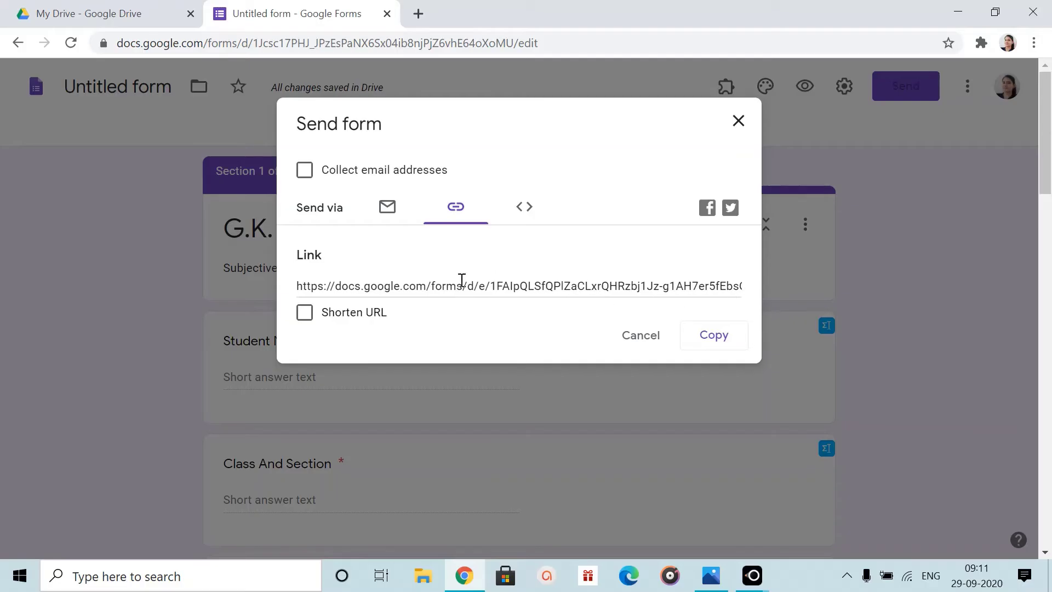
click(305, 313)
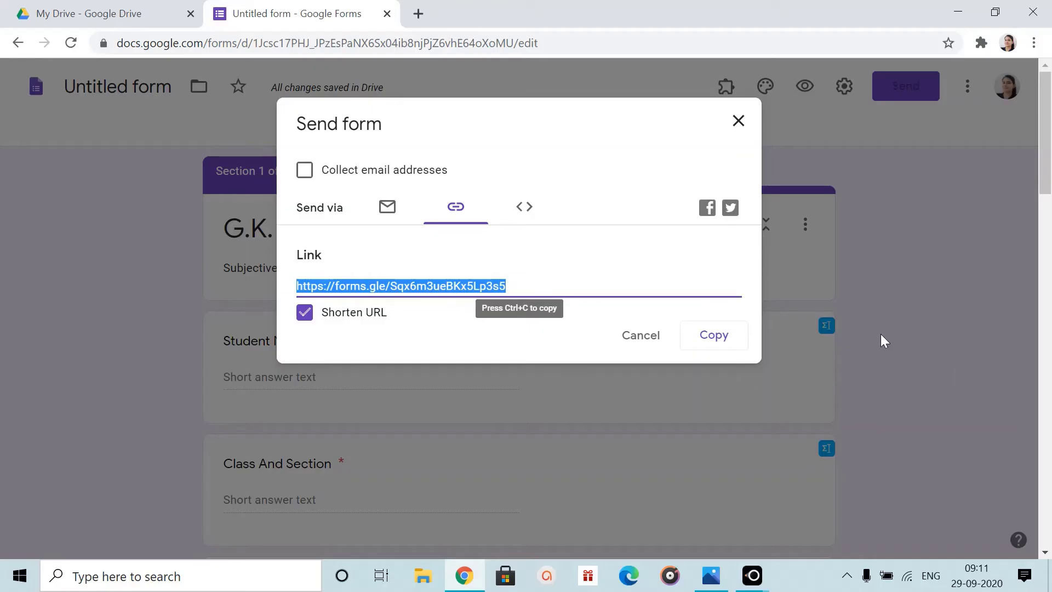
click(733, 347)
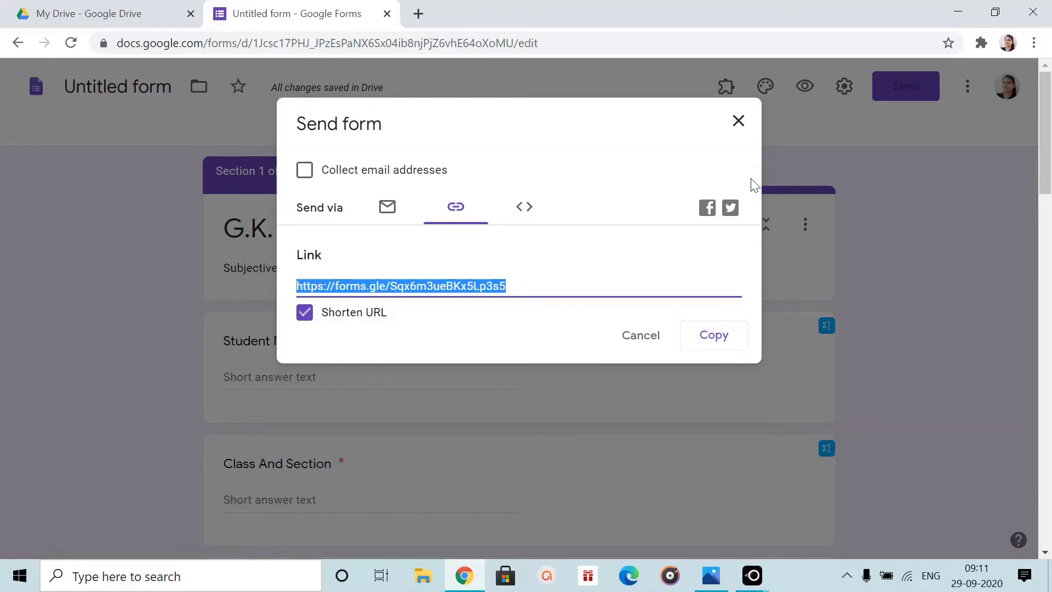
click(739, 122)
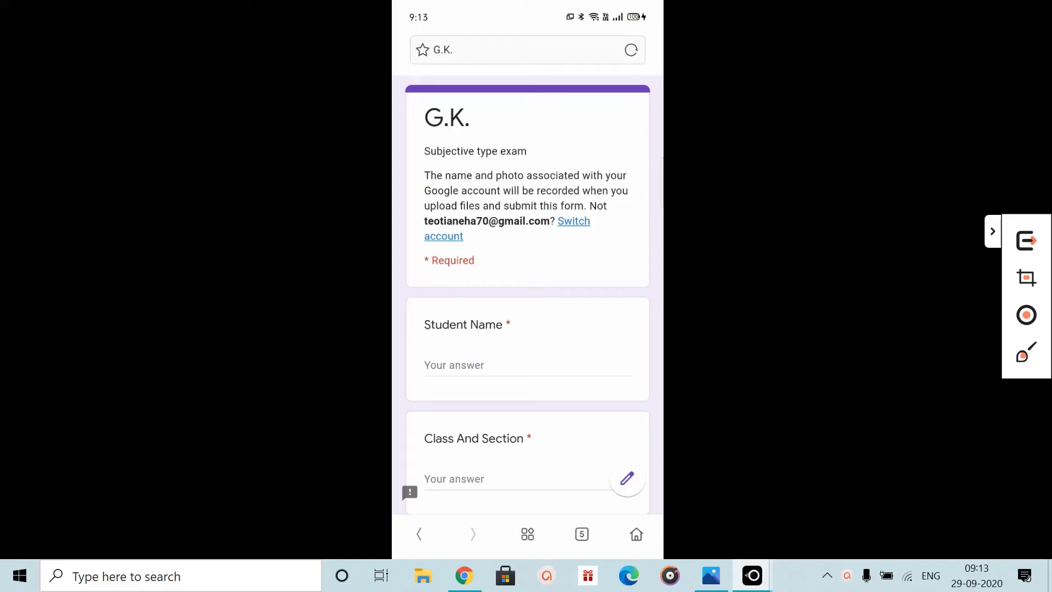
In the G.K. form opened on the phone, fill in the student's name, class and section 8a, and the roll number.
scroll(528, 296, down, 3)
scroll(527, 296, down, 3)
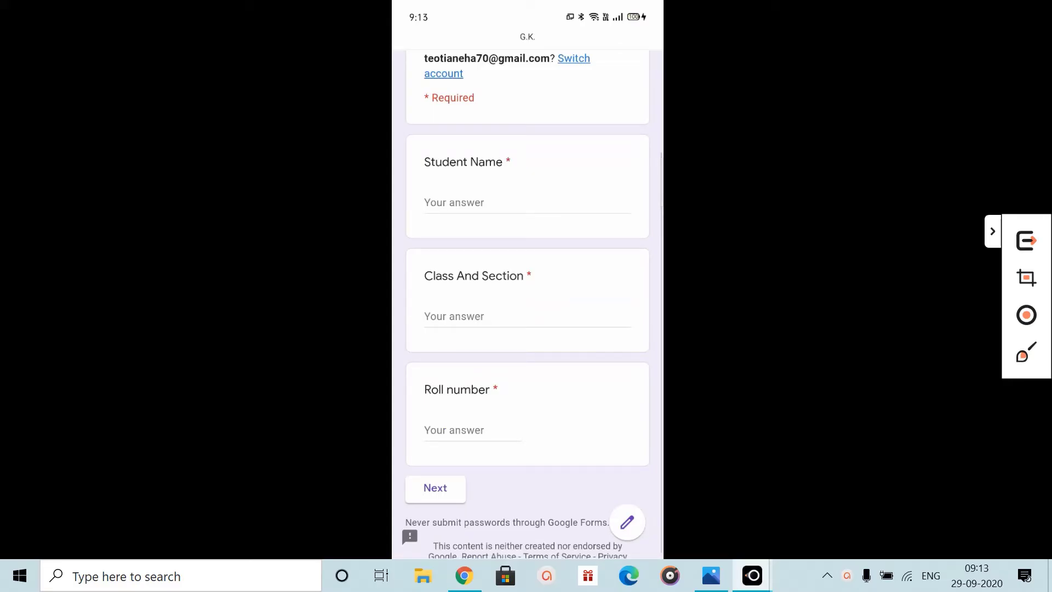
click(493, 203)
text(Neha)
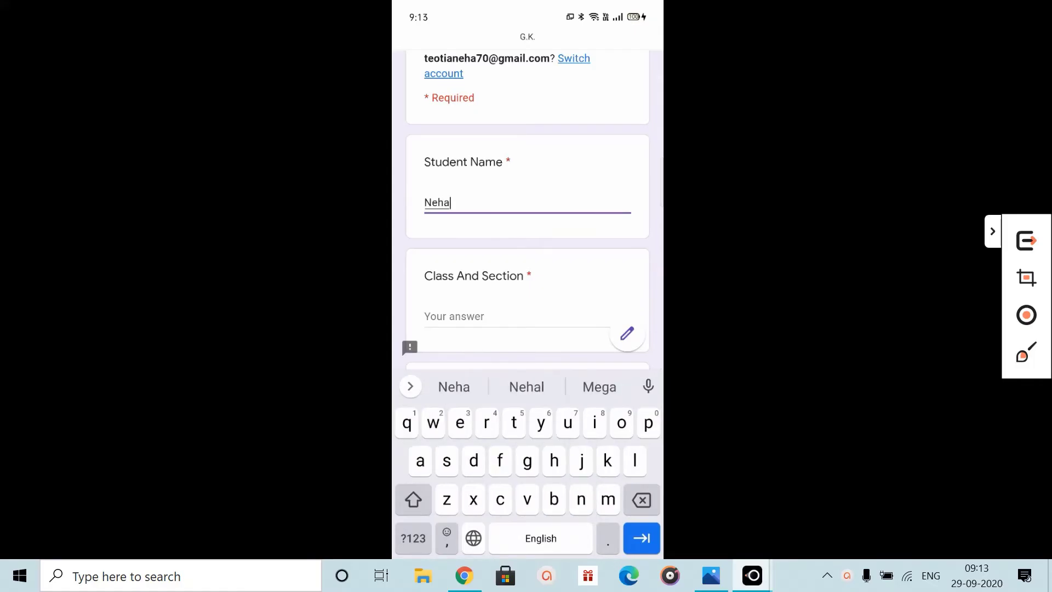
key(Tab)
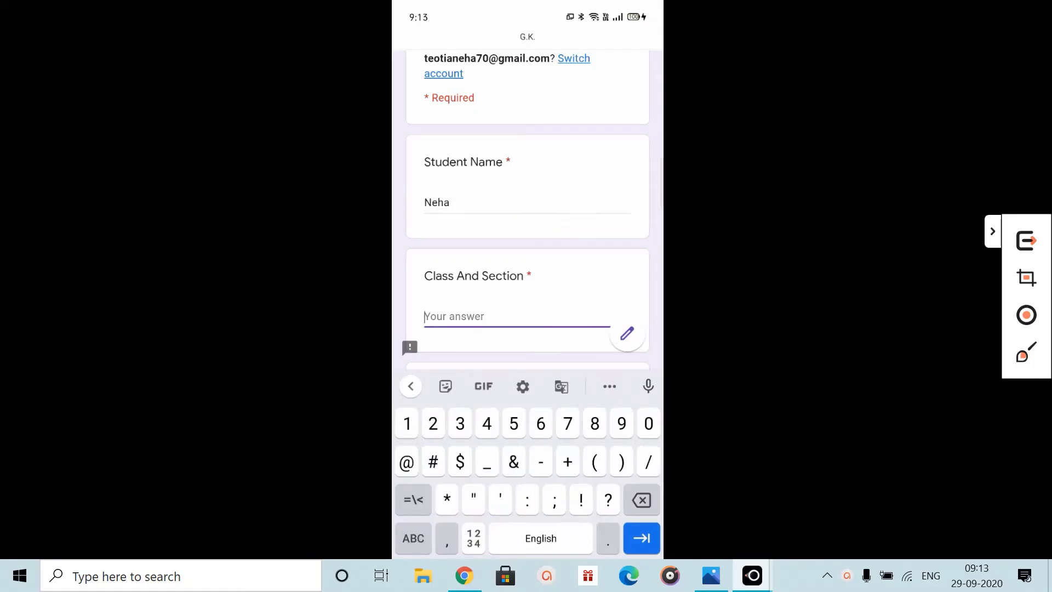
text(8a)
key(Tab)
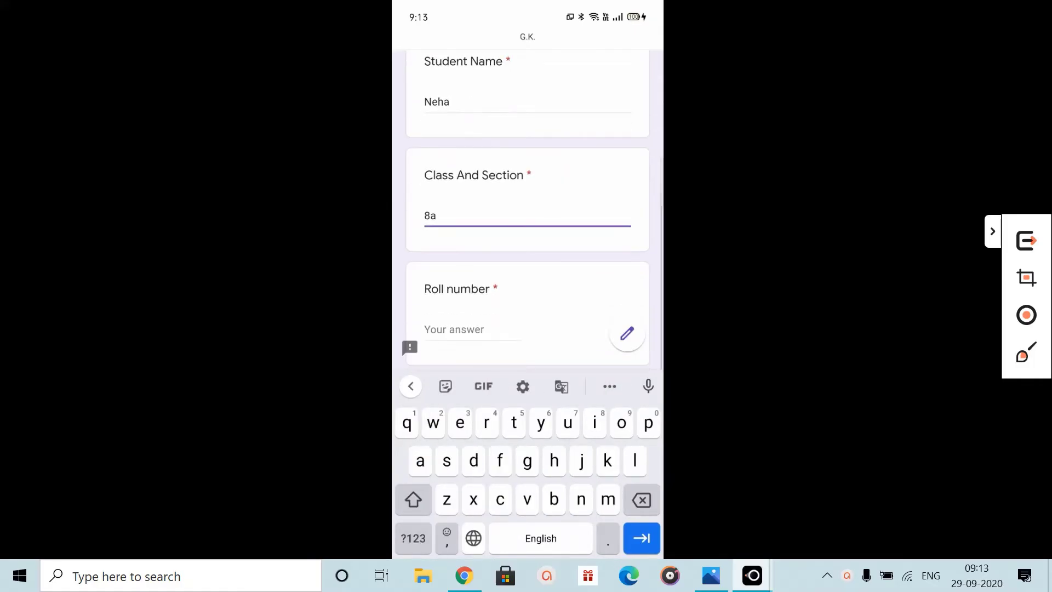
text(33)
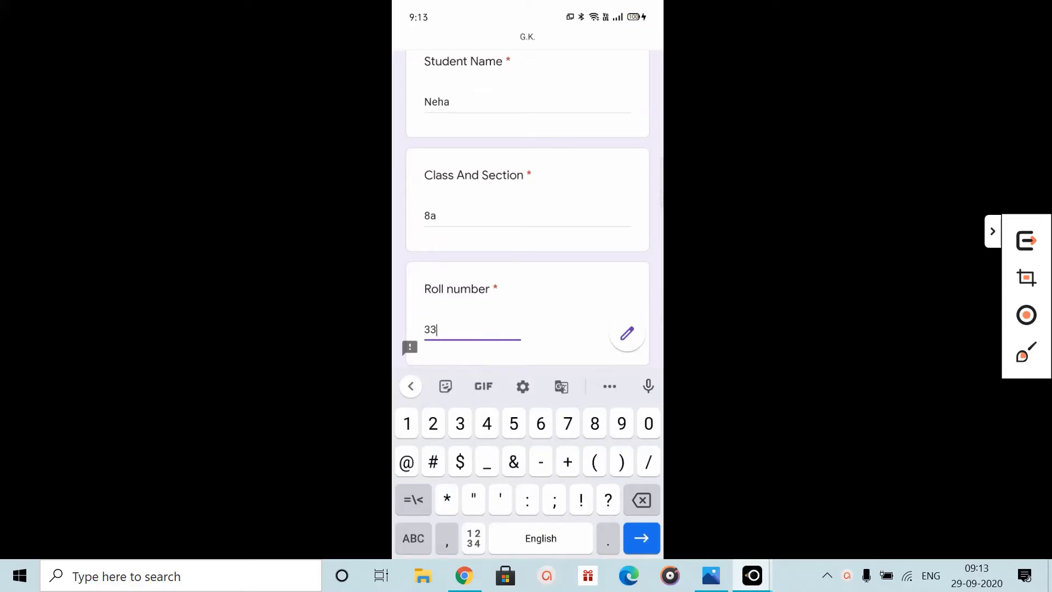
Continue to the "Subjective type paper" section and submit the response with the answer image attached.
scroll(528, 208, down, 2)
key(Escape)
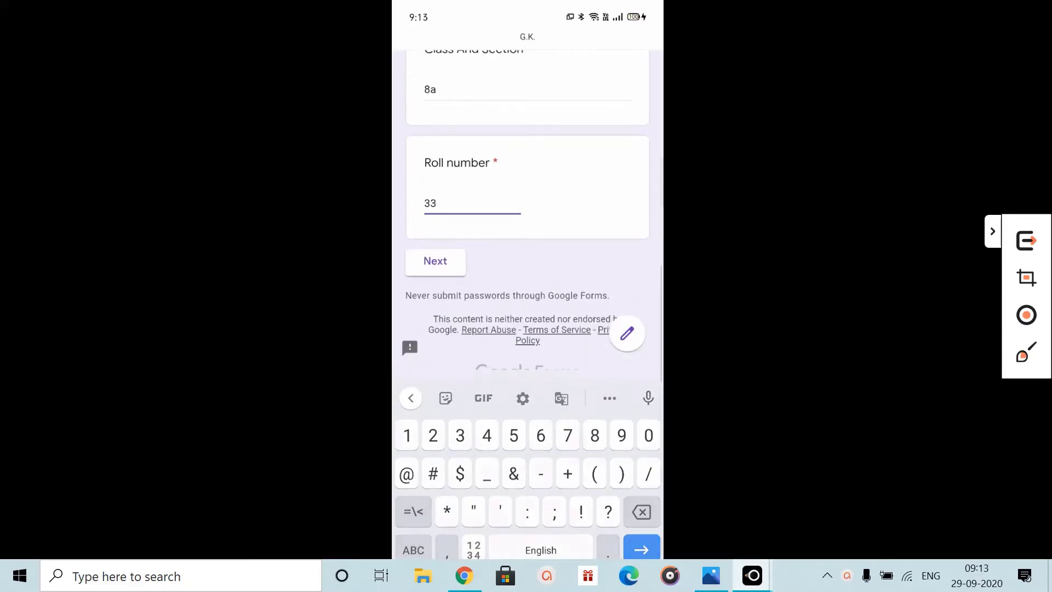
click(435, 414)
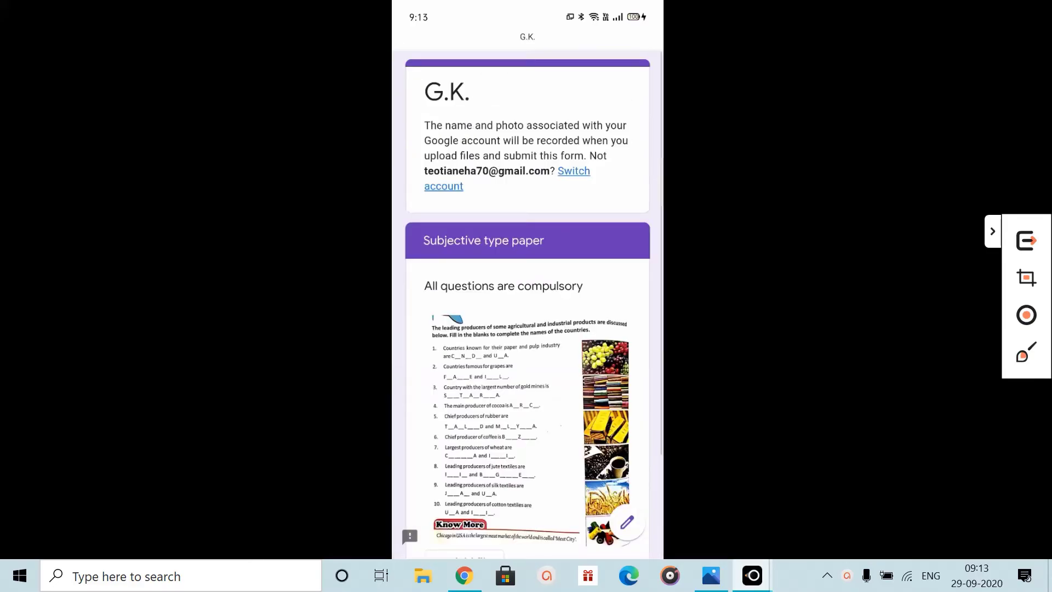
scroll(527, 302, down, 5)
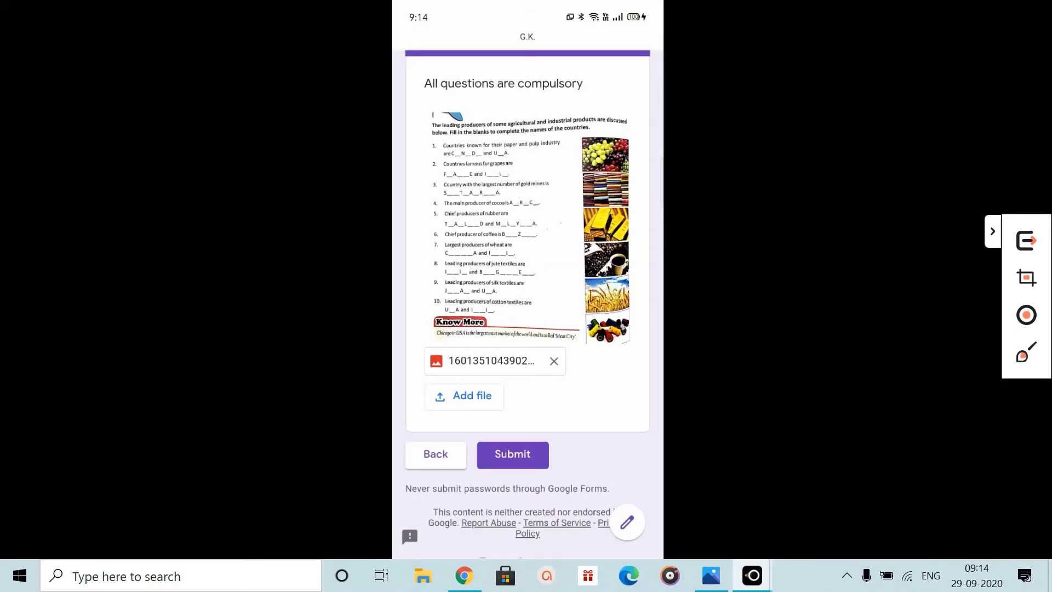
click(533, 459)
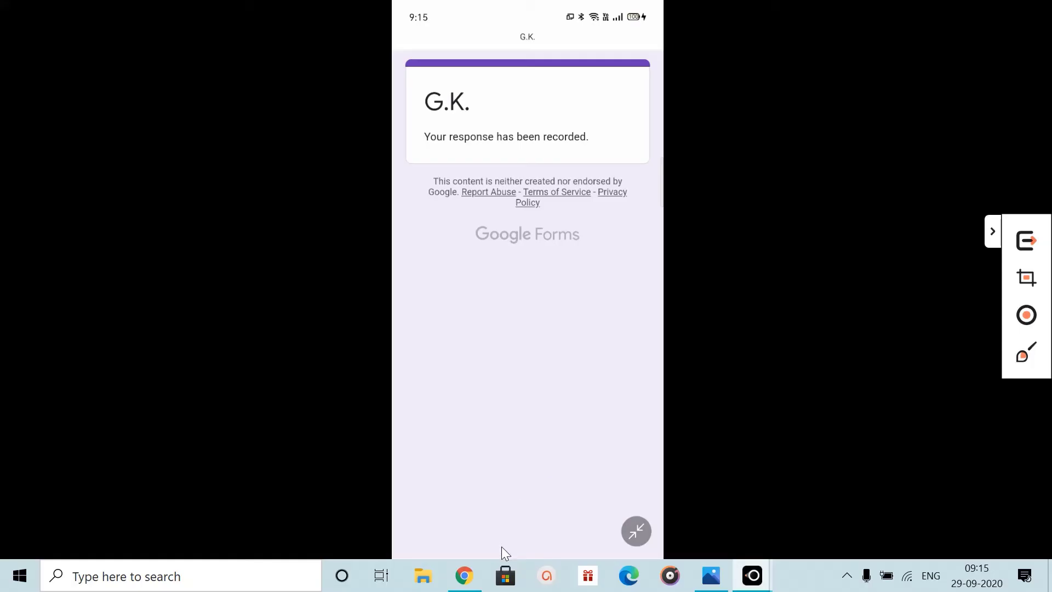
Switch to the form editor in Chrome and review the summary of submitted responses, including the uploaded answer file.
click(471, 576)
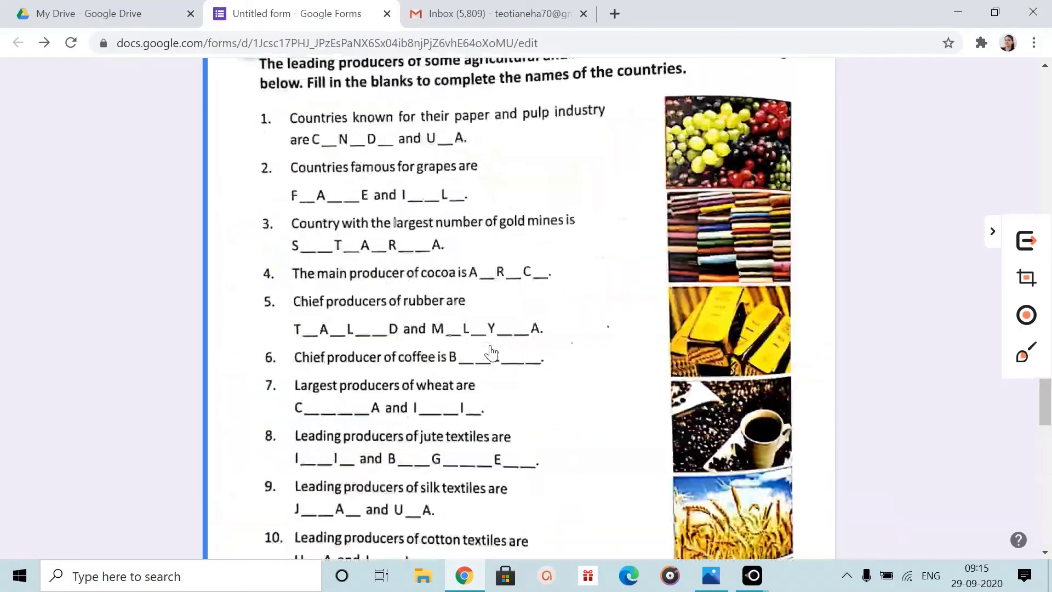
scroll(466, 365, down, 12)
click(491, 353)
scroll(489, 355, up, 12)
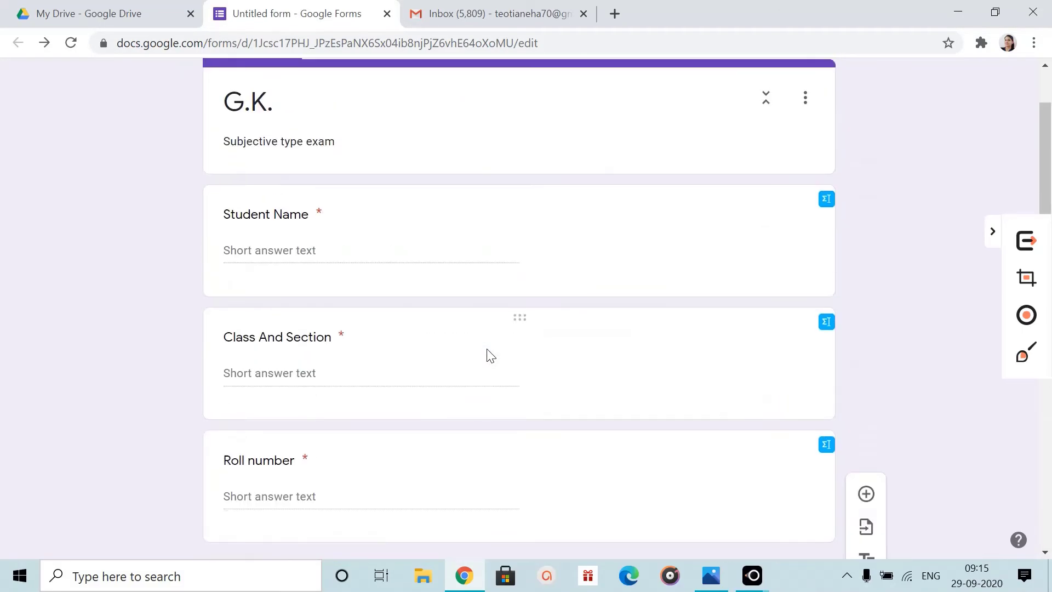
click(551, 131)
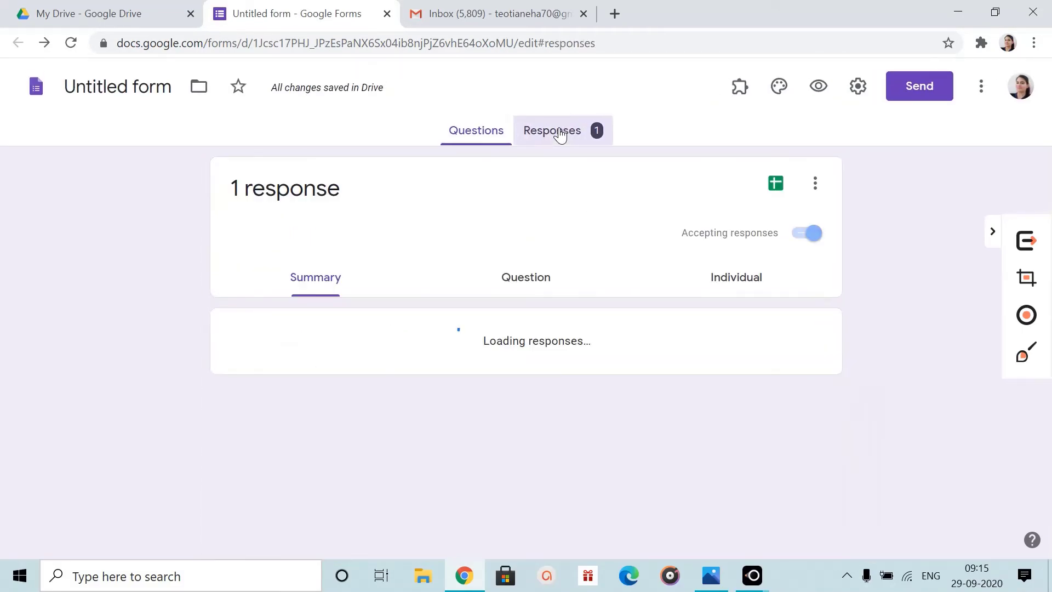
scroll(390, 400, down, 8)
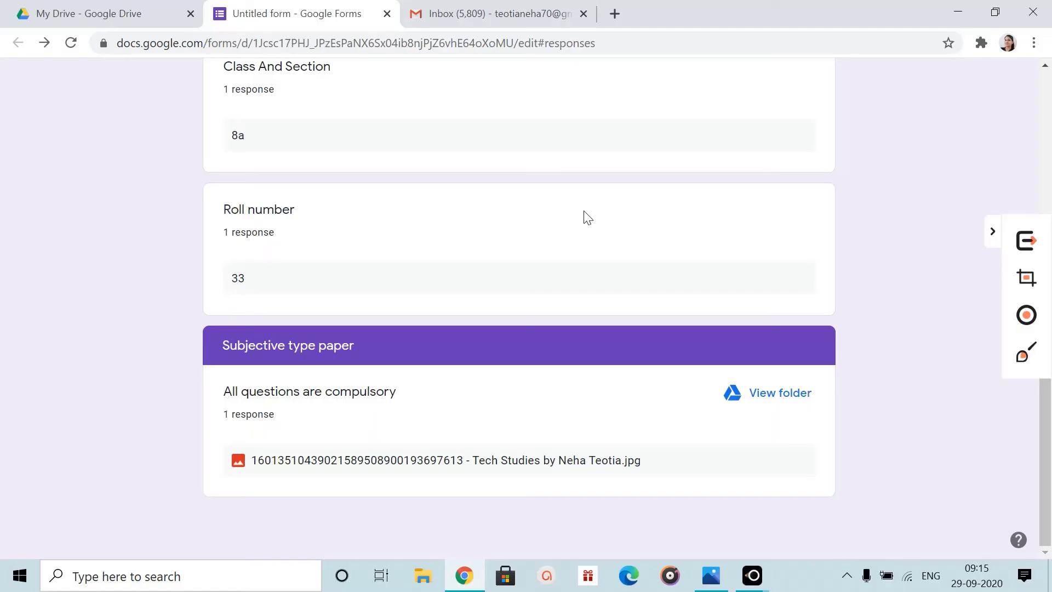
Switch to Microsoft Edge and open the copied form link.
click(631, 581)
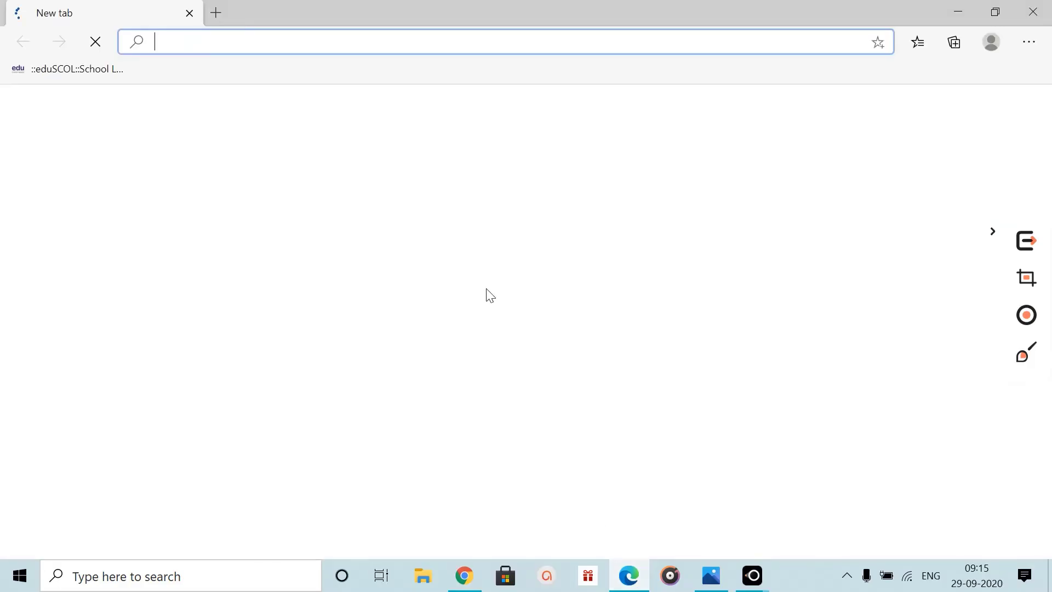
key(ctrl+v)
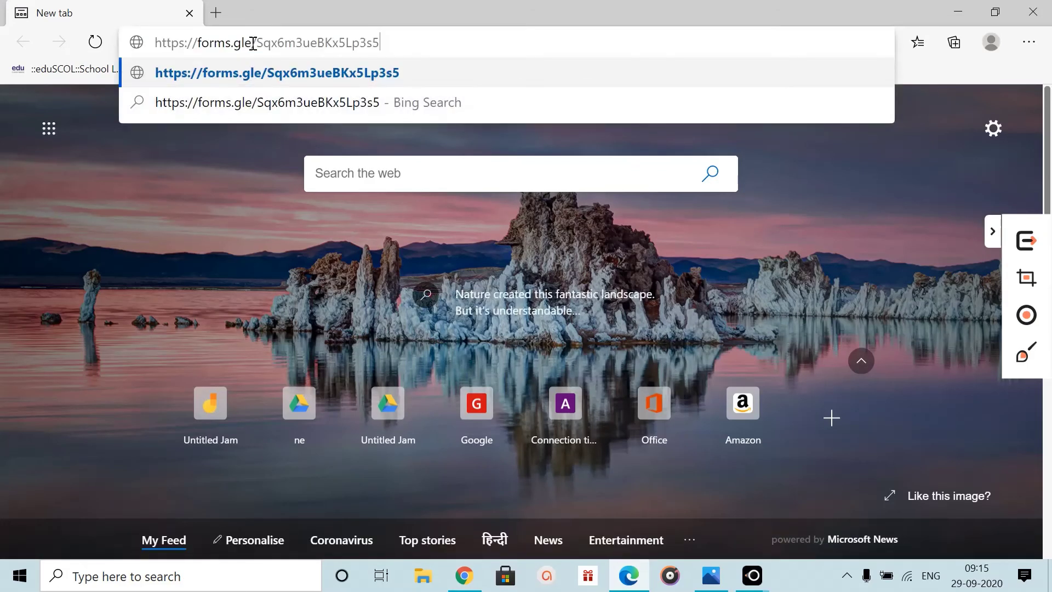
key(Return)
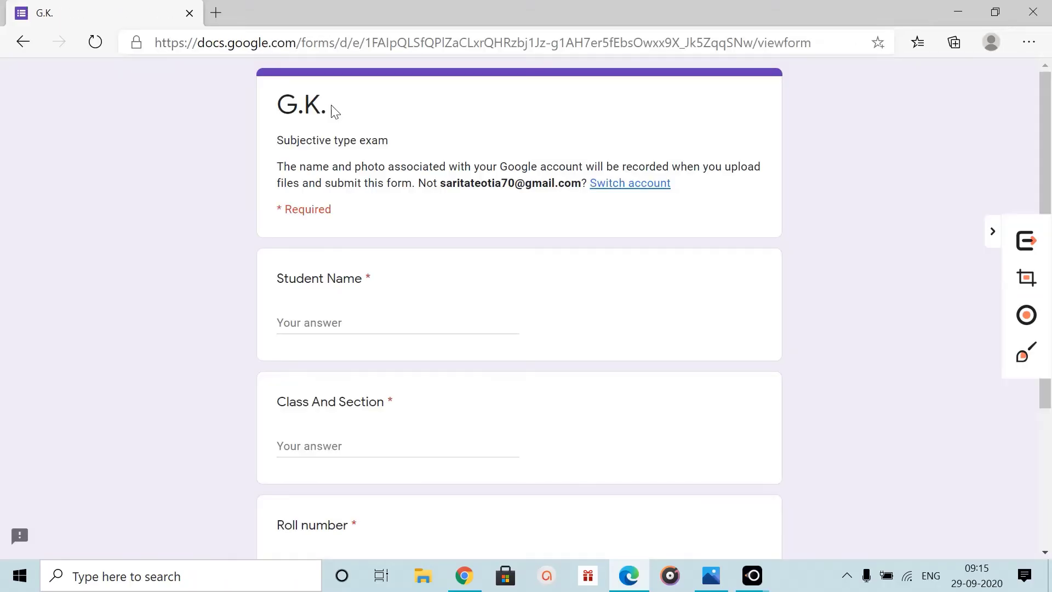
Fill in the student's name and enter 8a as the class and section.
scroll(337, 203, down, 1)
click(337, 245)
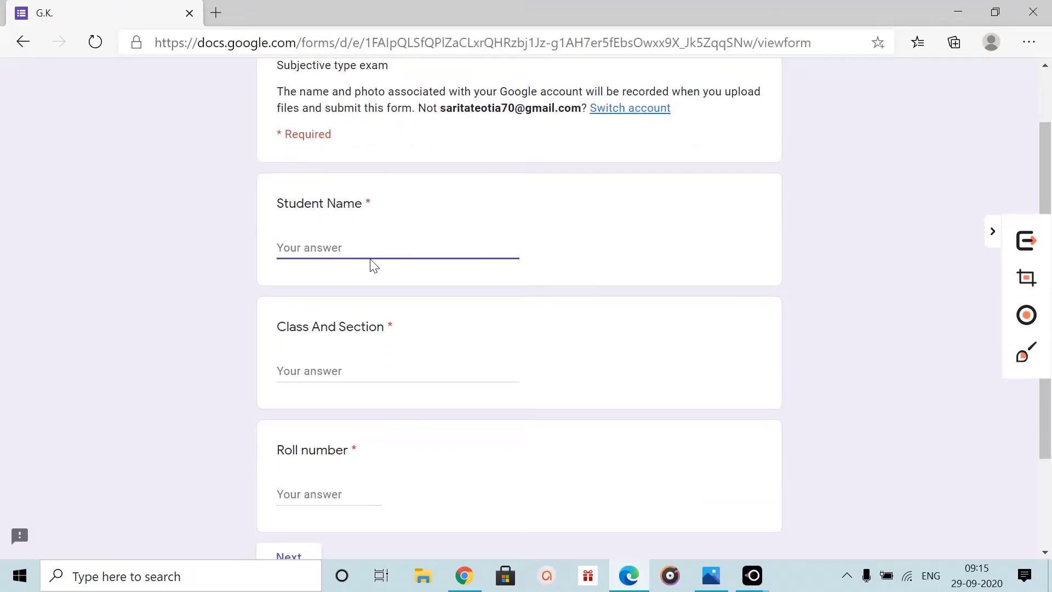
text(arun)
click(354, 371)
text(45)
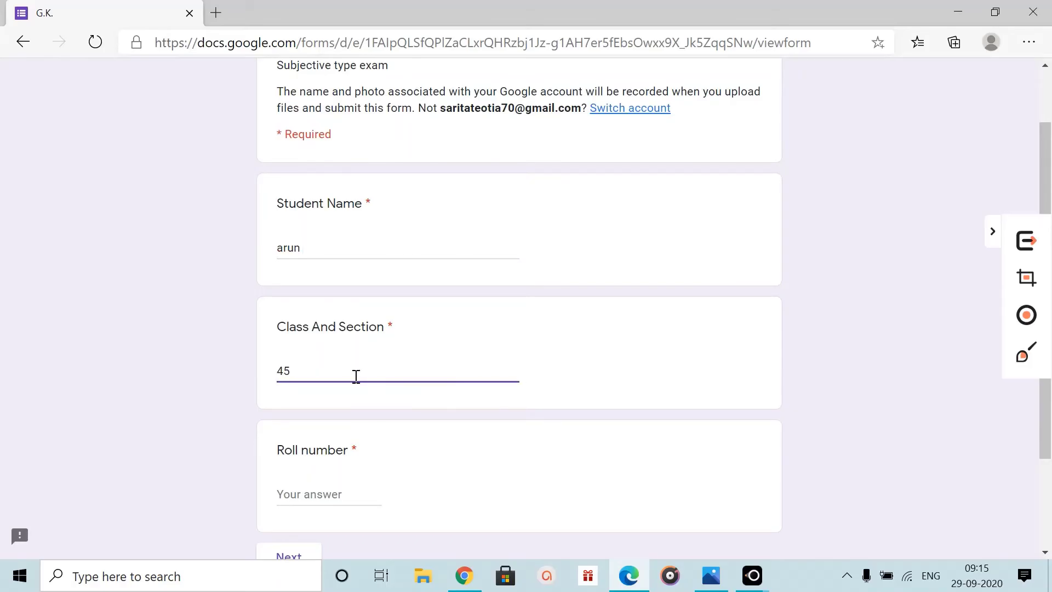
key(BackSpace)
key(BackSpace)
text(8a)
Fill in the student's roll number and continue to the question paper section.
click(320, 493)
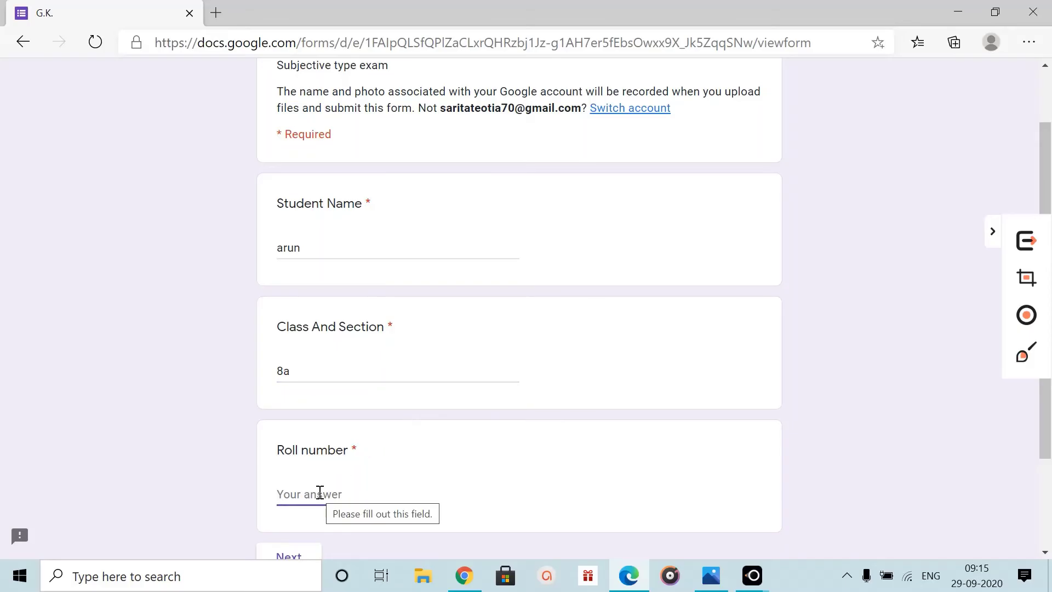
text(45)
scroll(329, 512, down, 3)
click(283, 438)
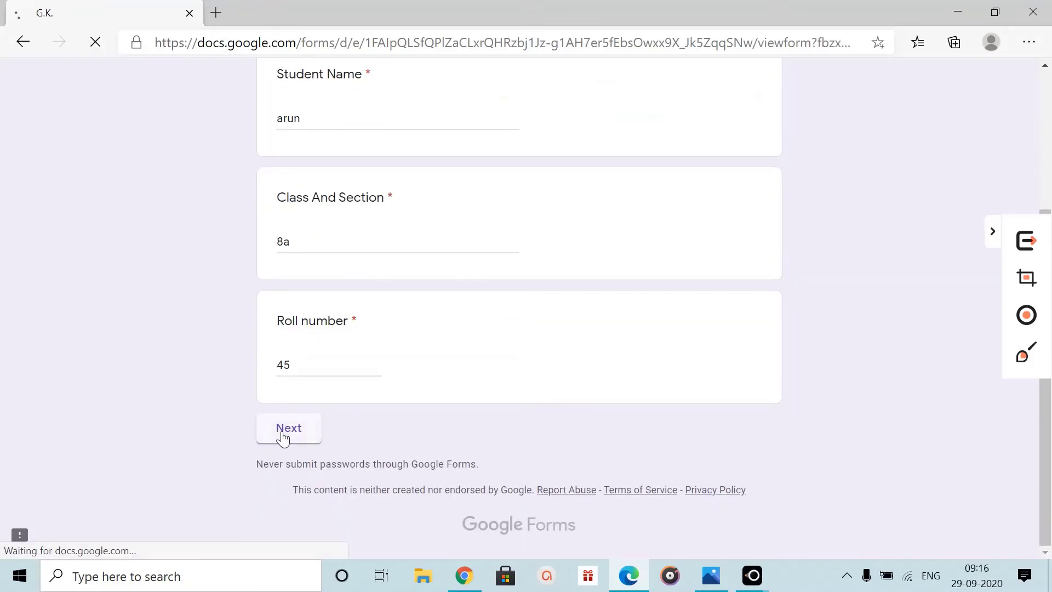
Start adding an answer file from the device to the "All questions are compulsory" question.
scroll(445, 282, down, 1)
scroll(445, 282, down, 8)
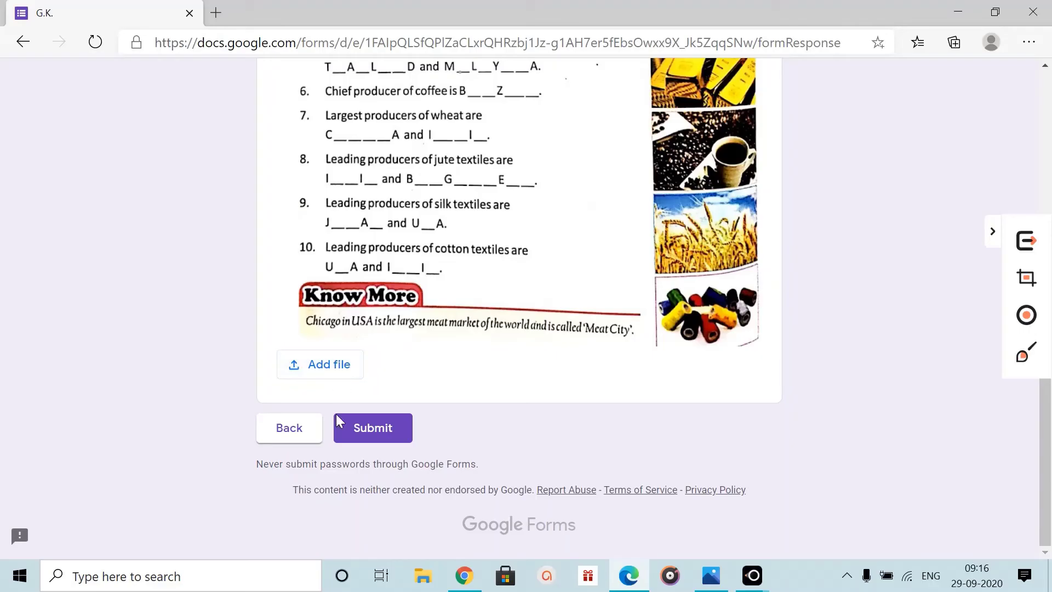
click(310, 365)
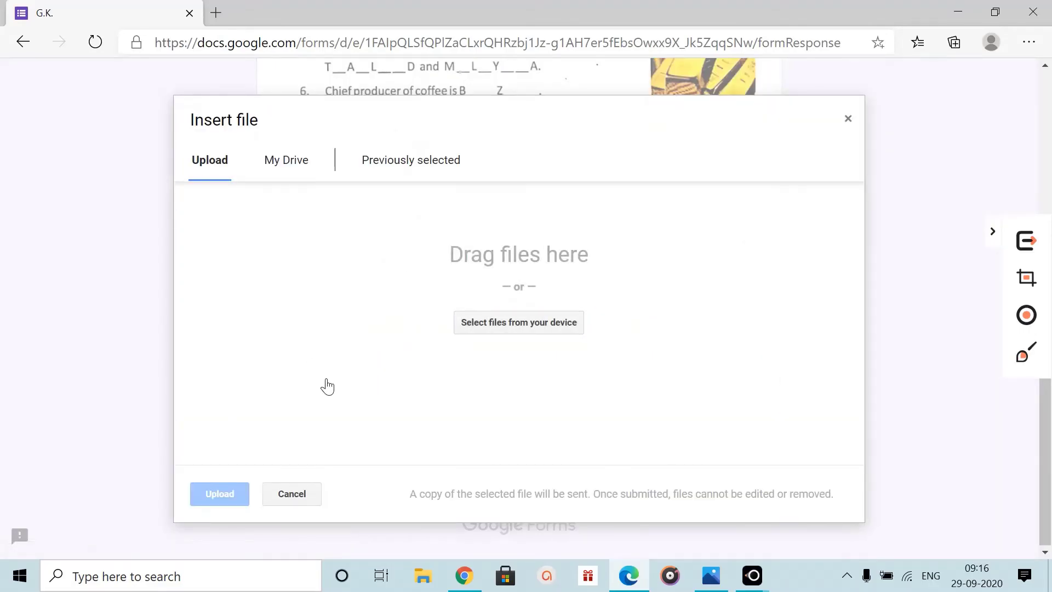
click(494, 327)
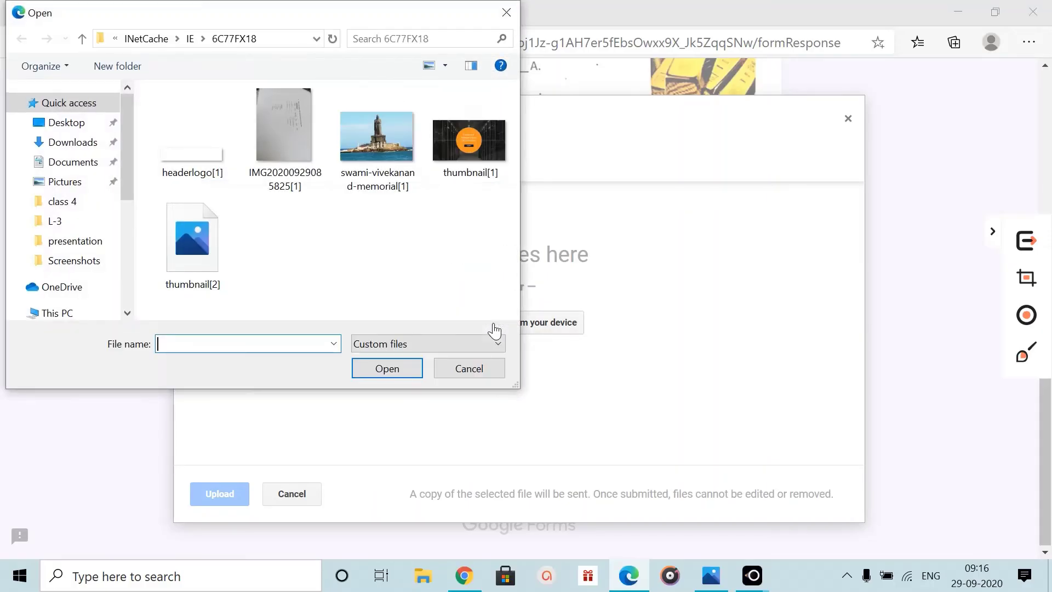
Browse to the DCIM > Camera folder in the OPPO F9 Pro's internal shared storage.
drag(129, 169, 134, 286)
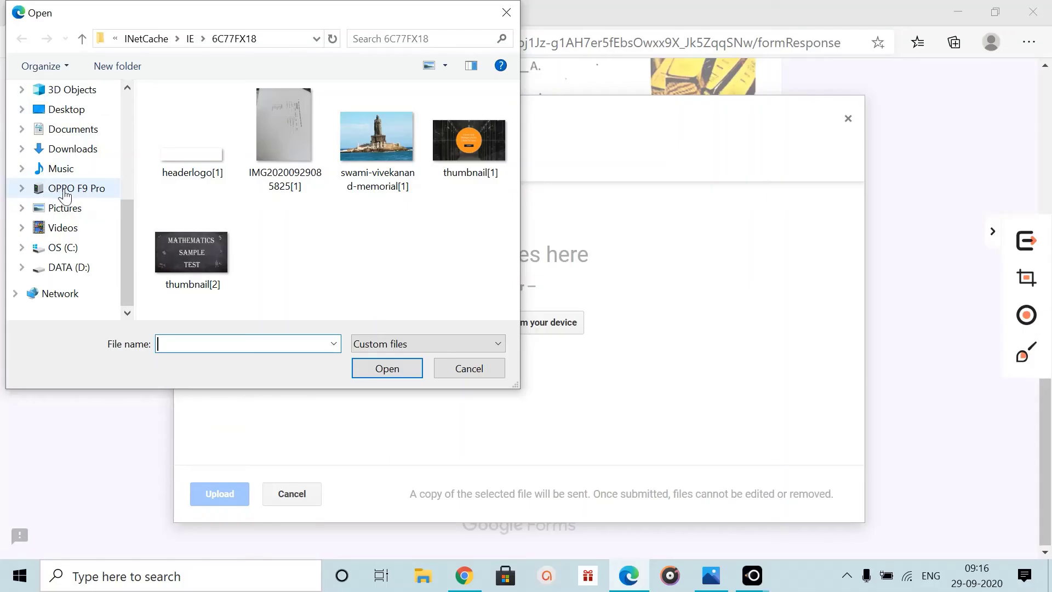
click(85, 189)
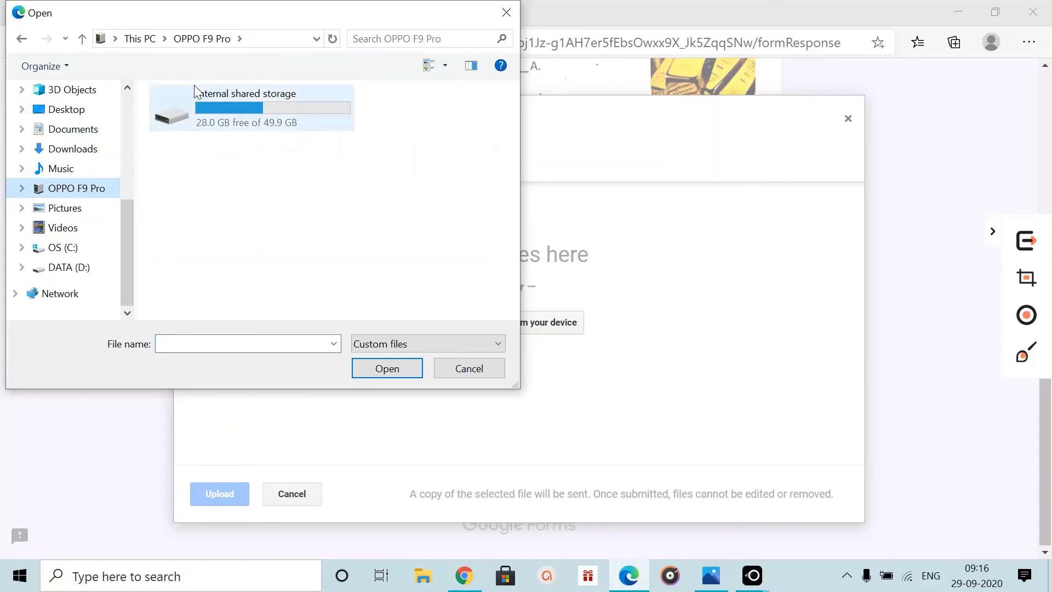
double_click(223, 98)
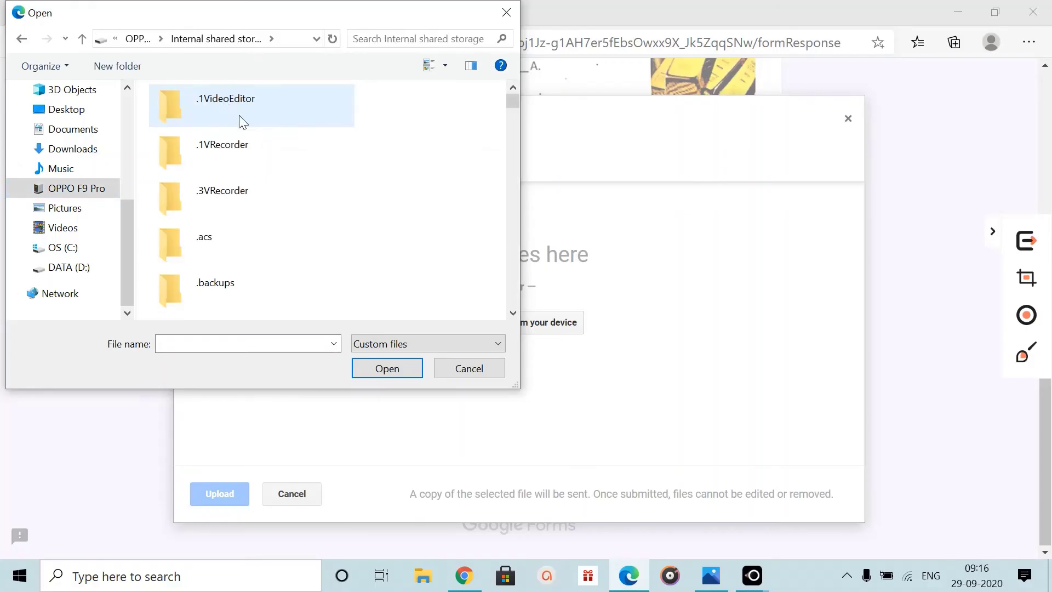
click(227, 188)
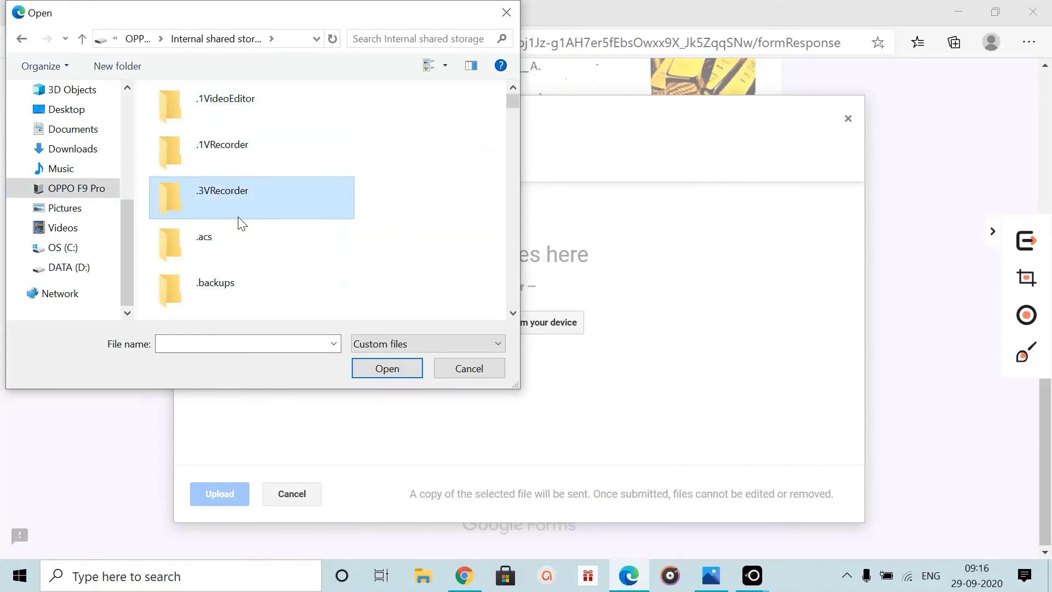
key(d)
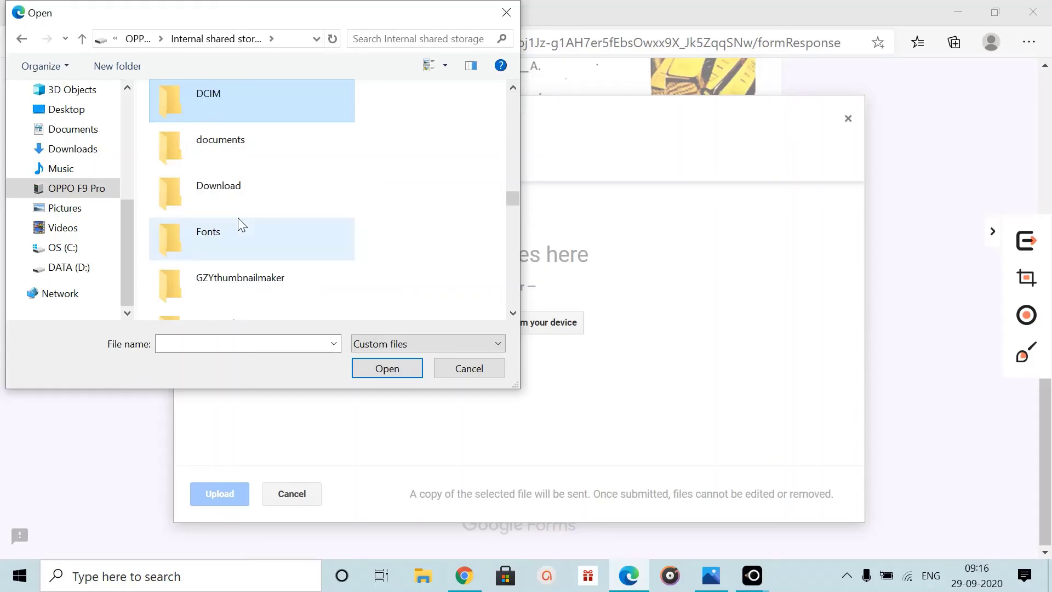
double_click(205, 105)
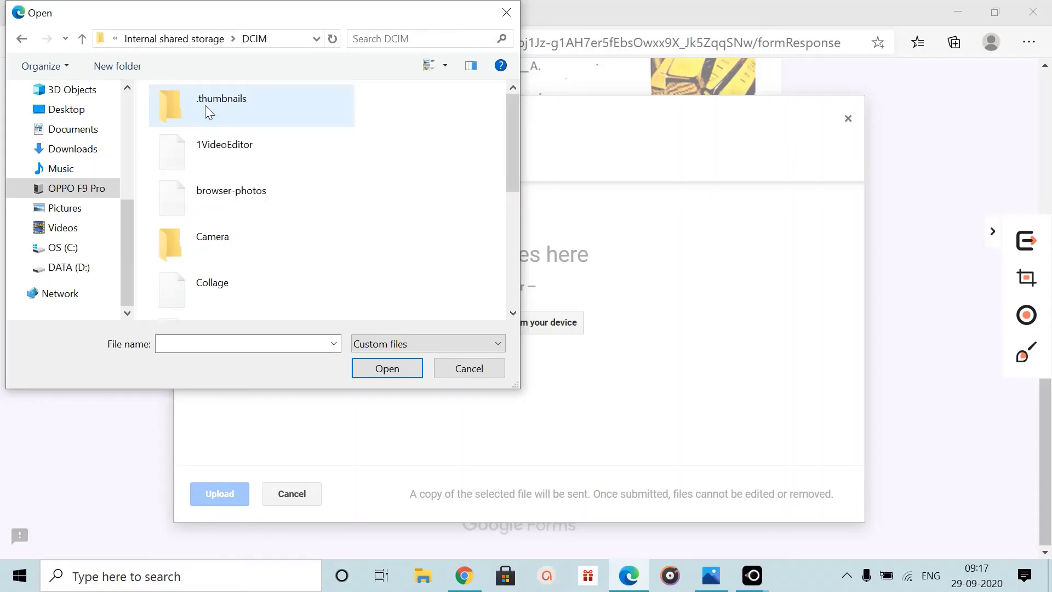
double_click(215, 239)
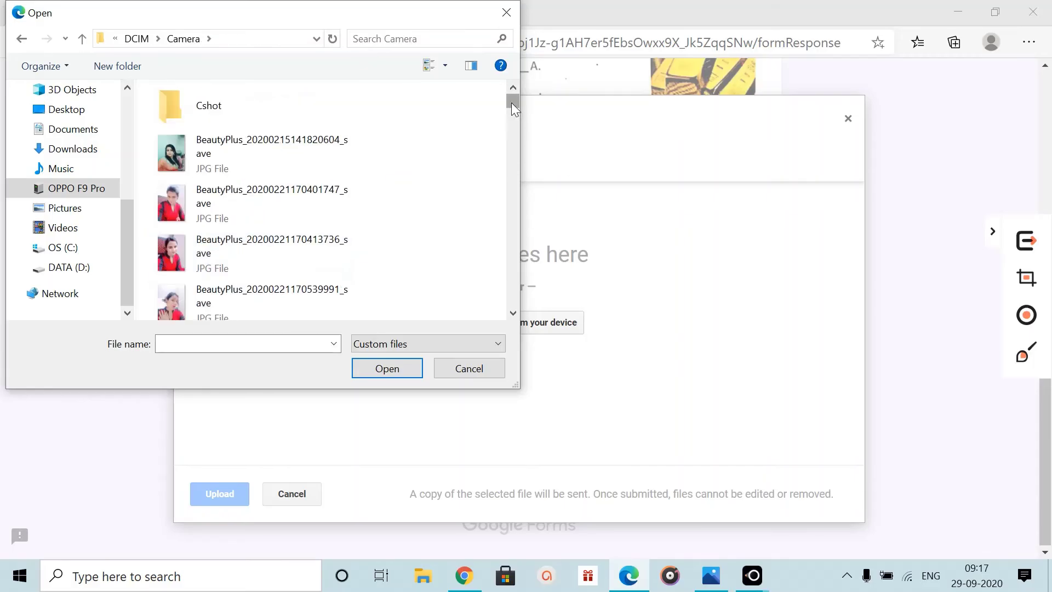
drag(511, 102, 517, 311)
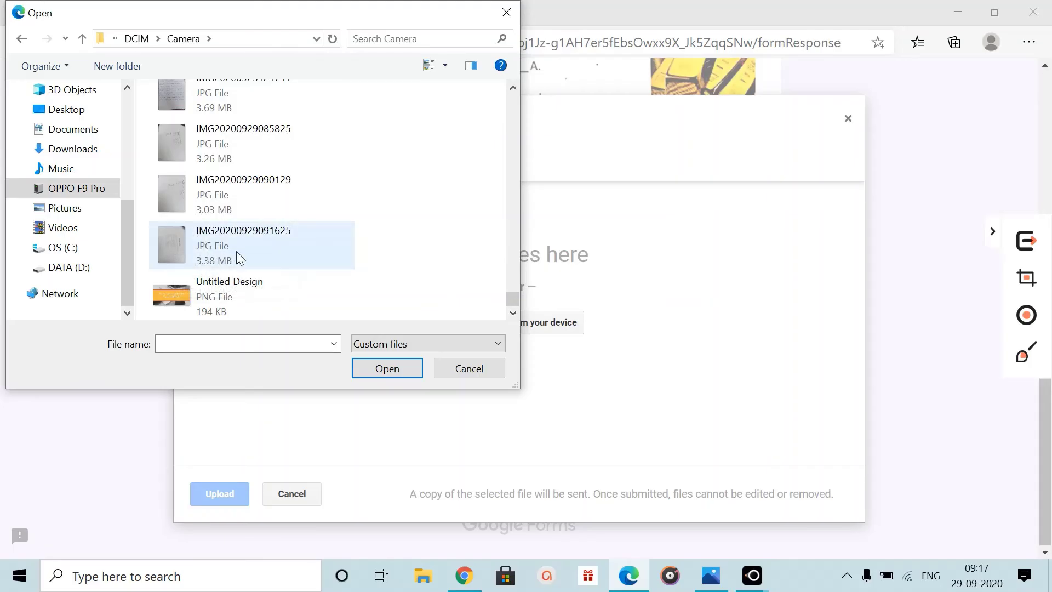
click(203, 236)
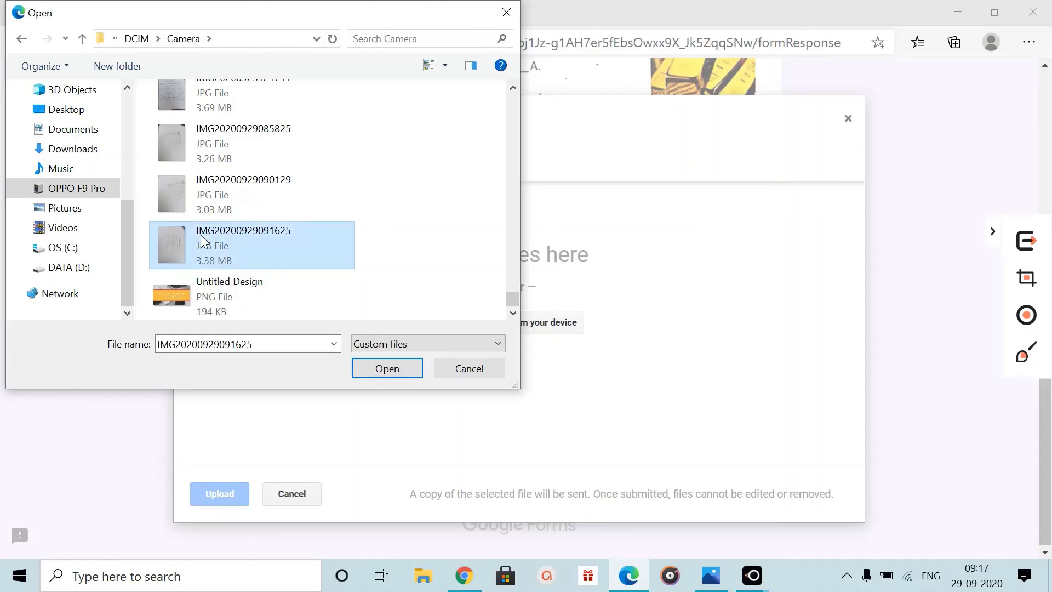
click(404, 371)
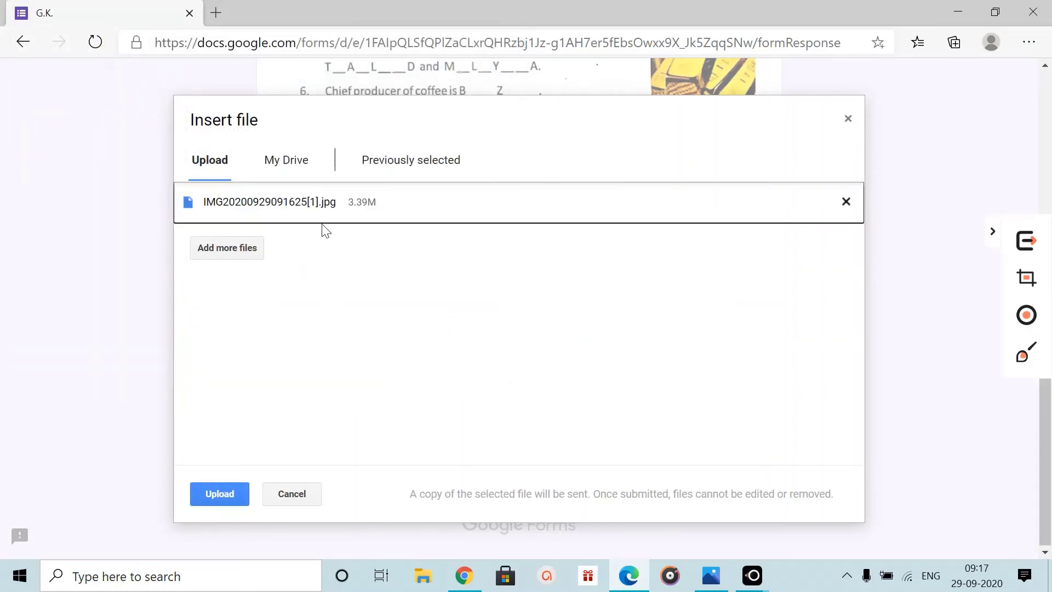
click(219, 495)
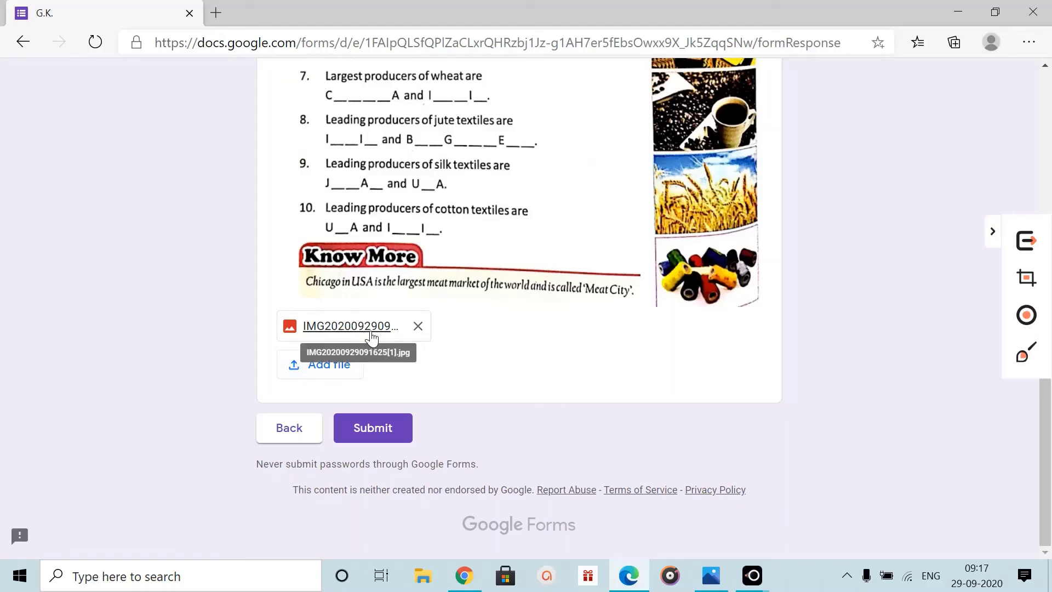
click(393, 437)
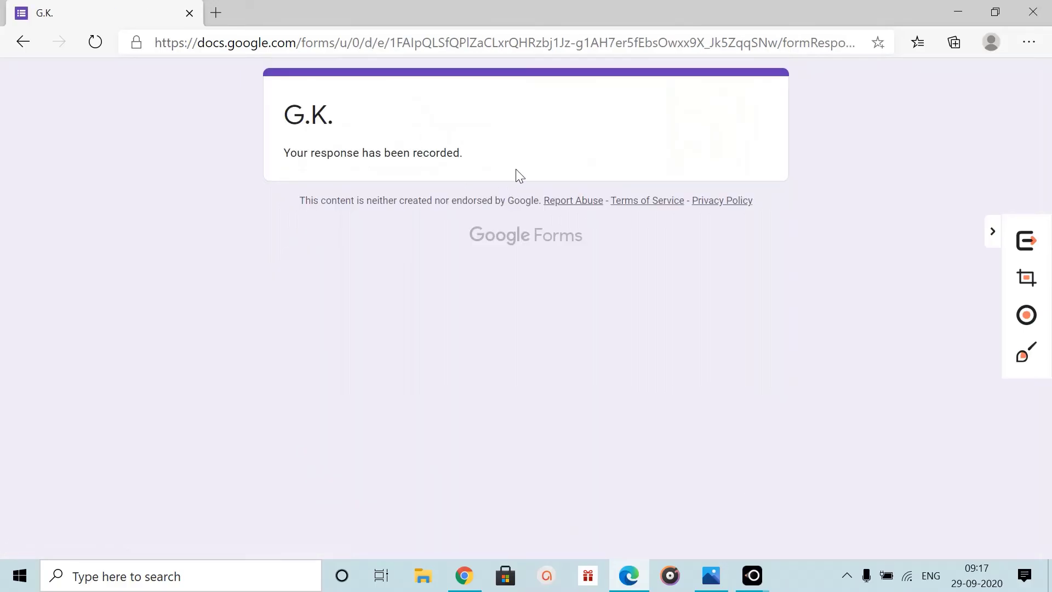
Switch to Chrome and review the summary of the form's responses.
click(465, 576)
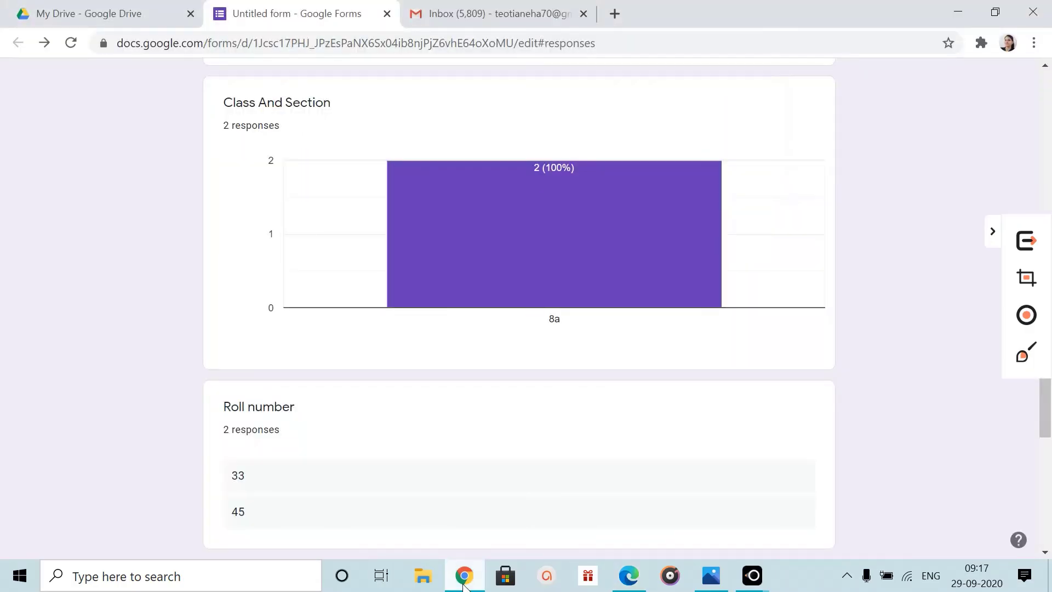
scroll(495, 392, up, 8)
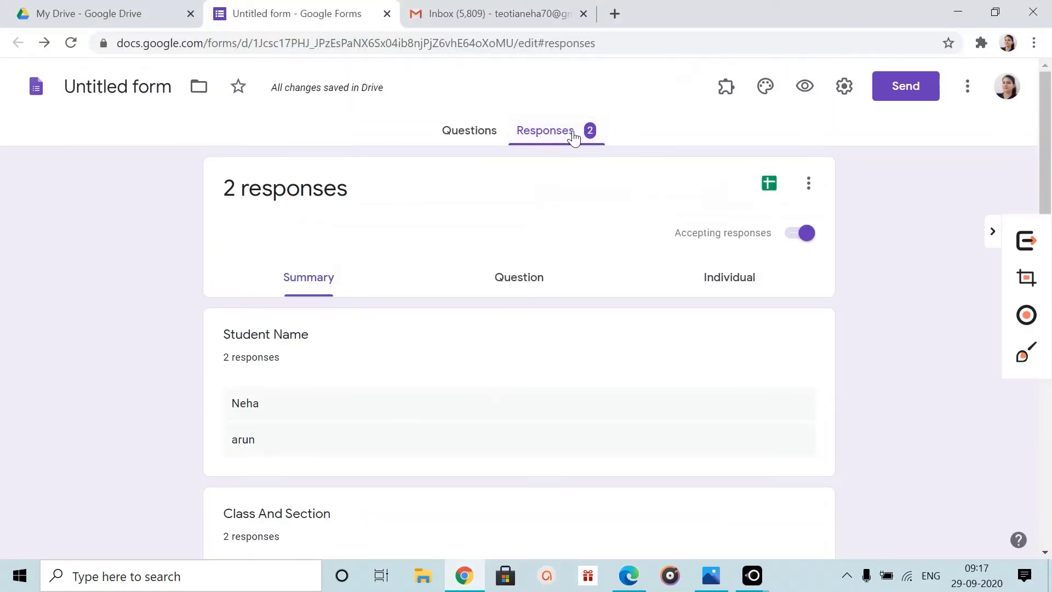
scroll(443, 302, down, 6)
scroll(328, 228, up, 5)
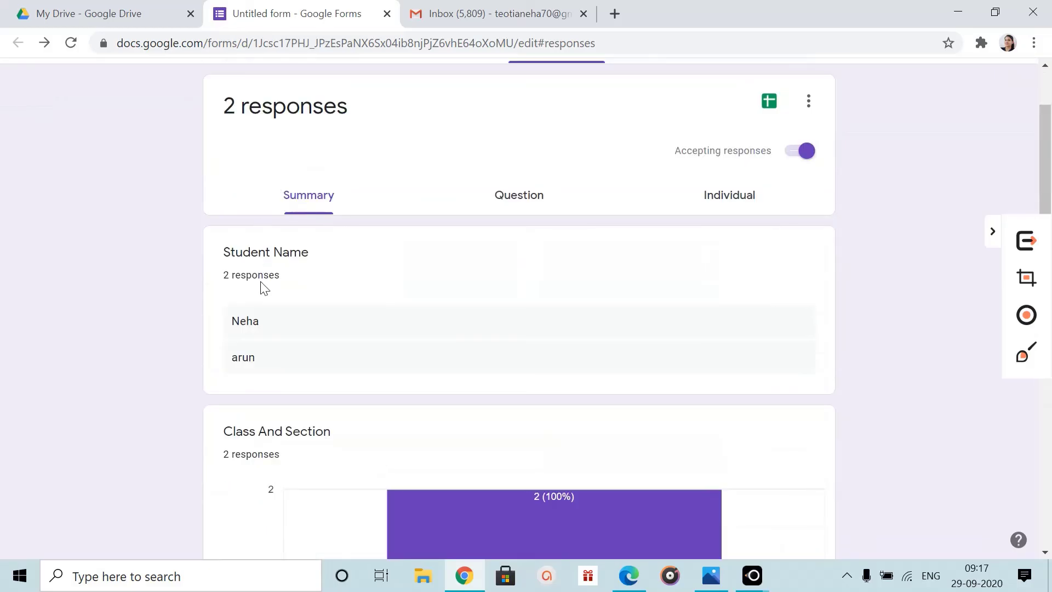
Display the individual responses and examine the first one through to its uploaded answer file.
click(727, 192)
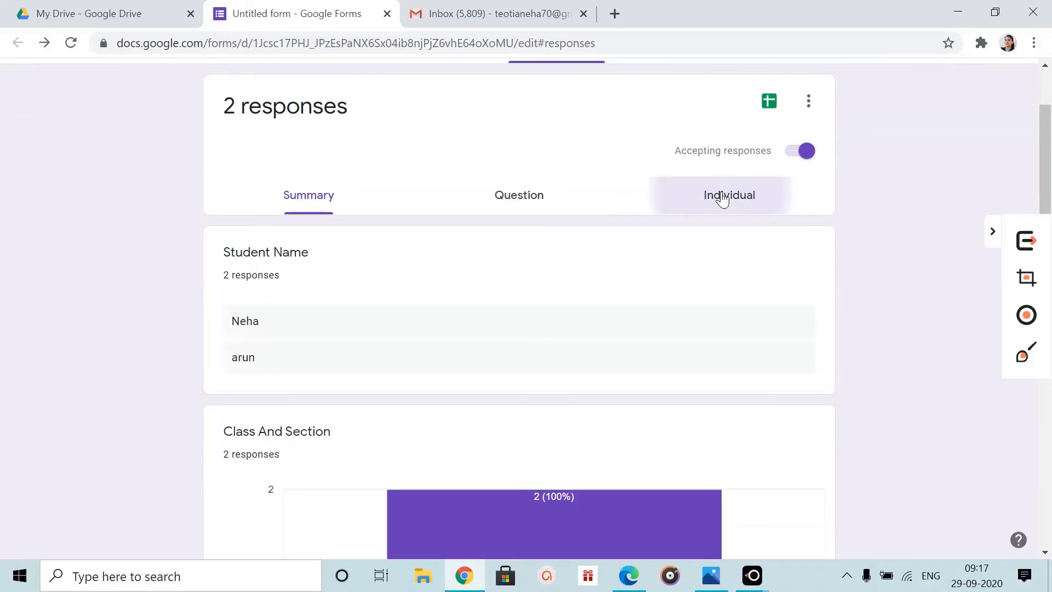
scroll(603, 301, down, 3)
scroll(334, 439, down, 20)
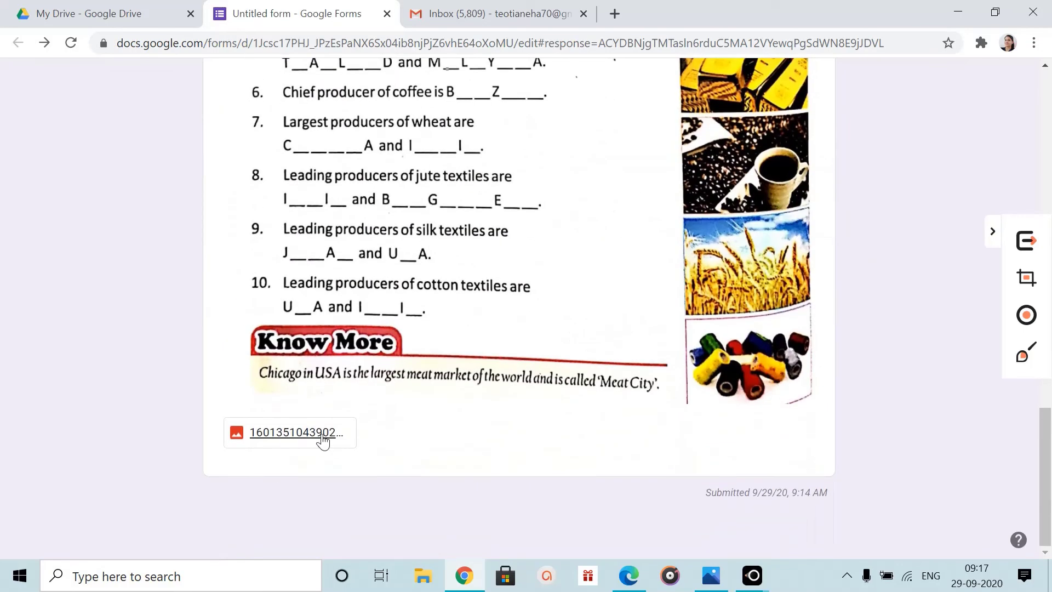
scroll(433, 400, up, 10)
scroll(440, 375, up, 15)
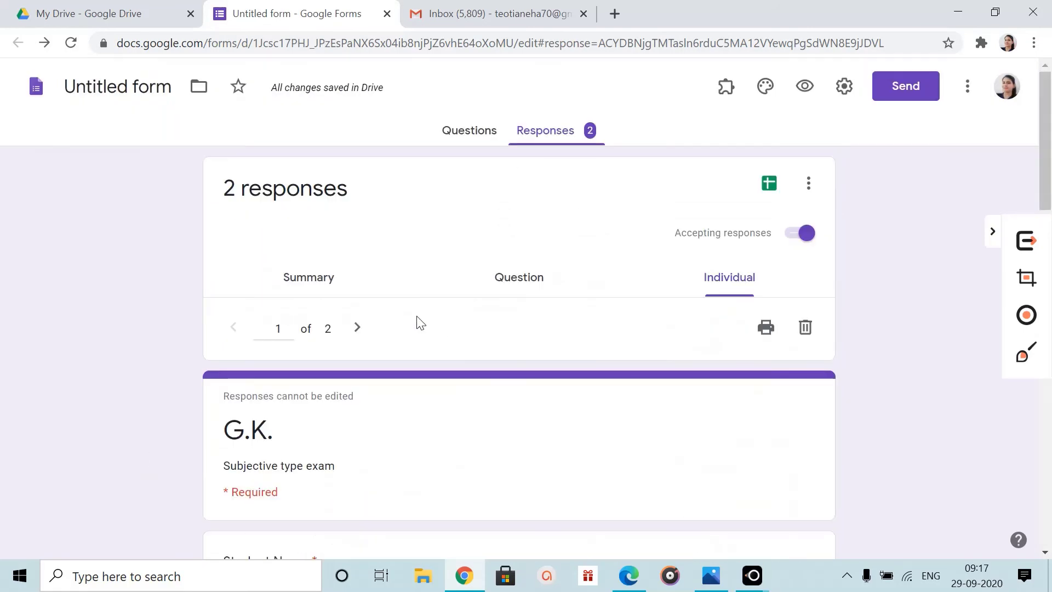
Examine the second individual response, including the student details and the uploaded answer file.
click(358, 329)
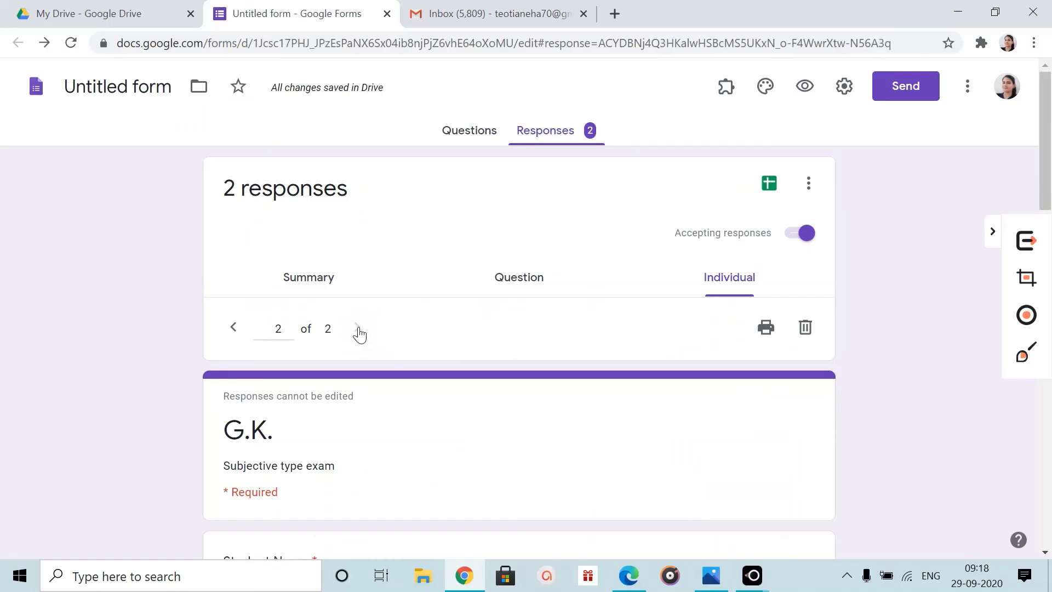
scroll(600, 370, down, 7)
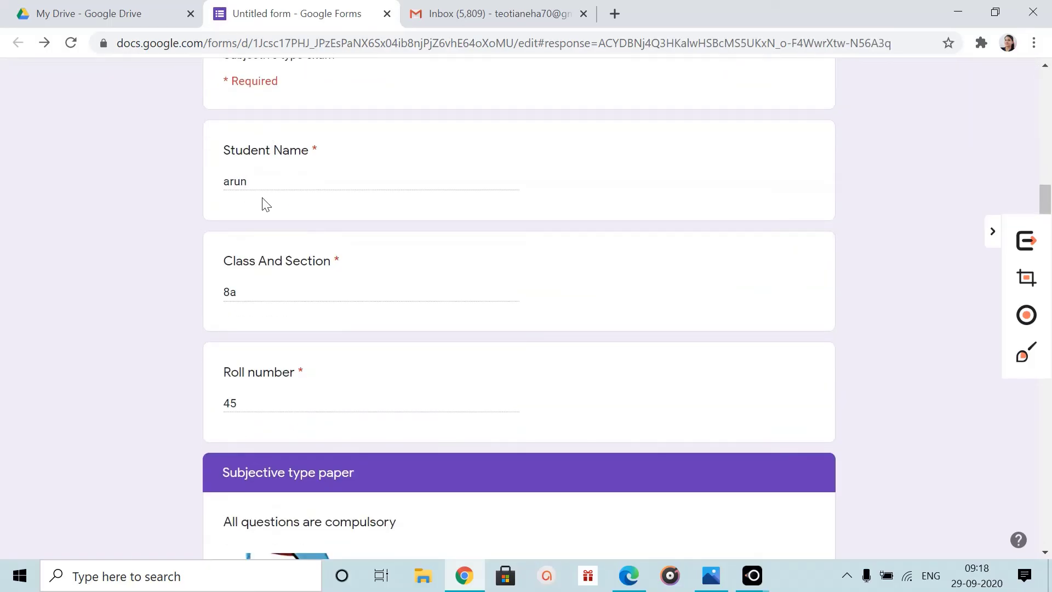
scroll(324, 352, down, 9)
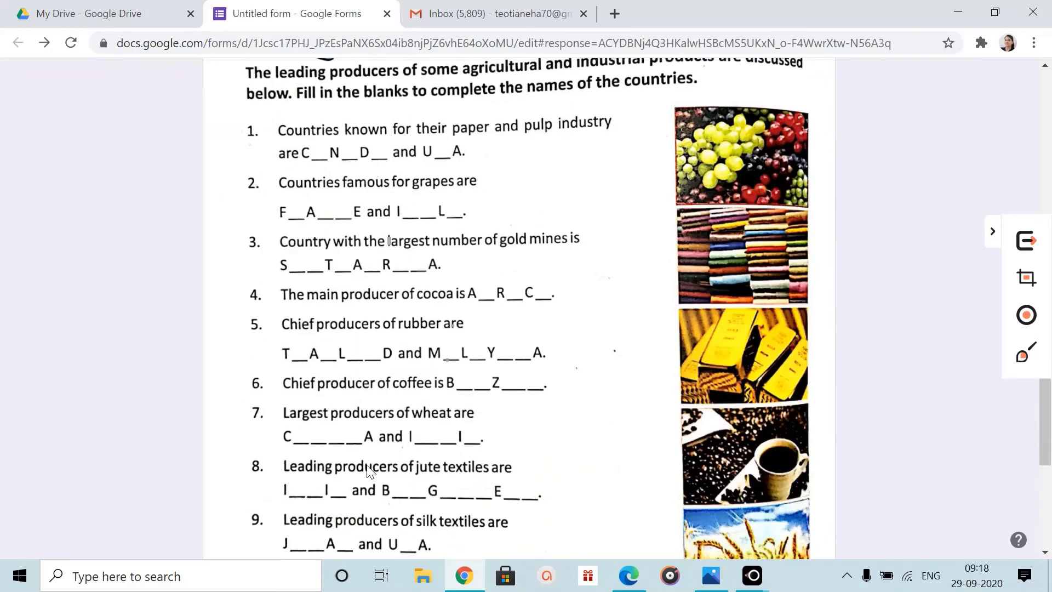
scroll(370, 471, down, 5)
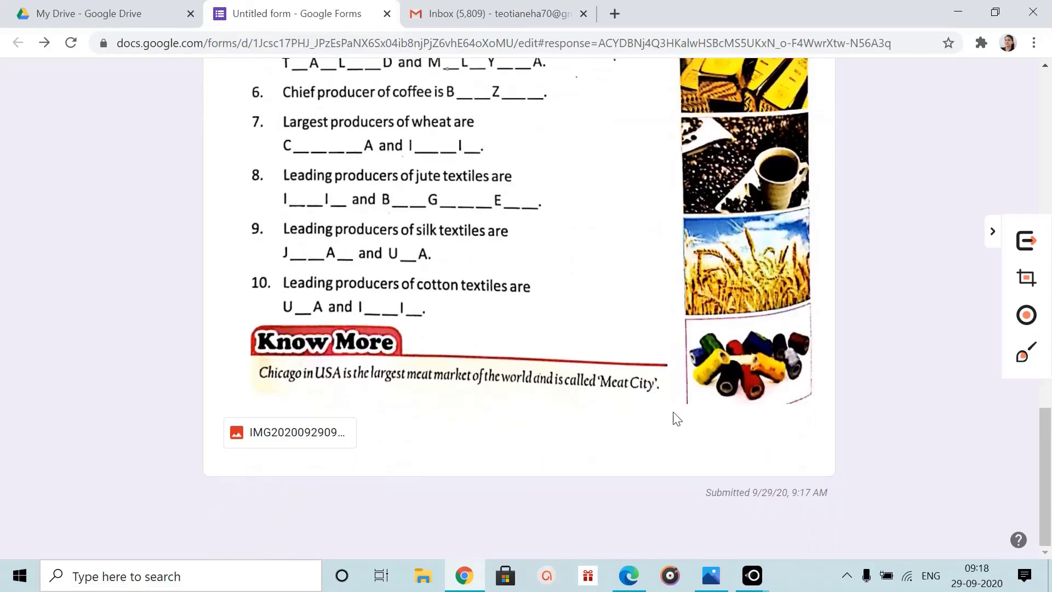
scroll(677, 420, up, 20)
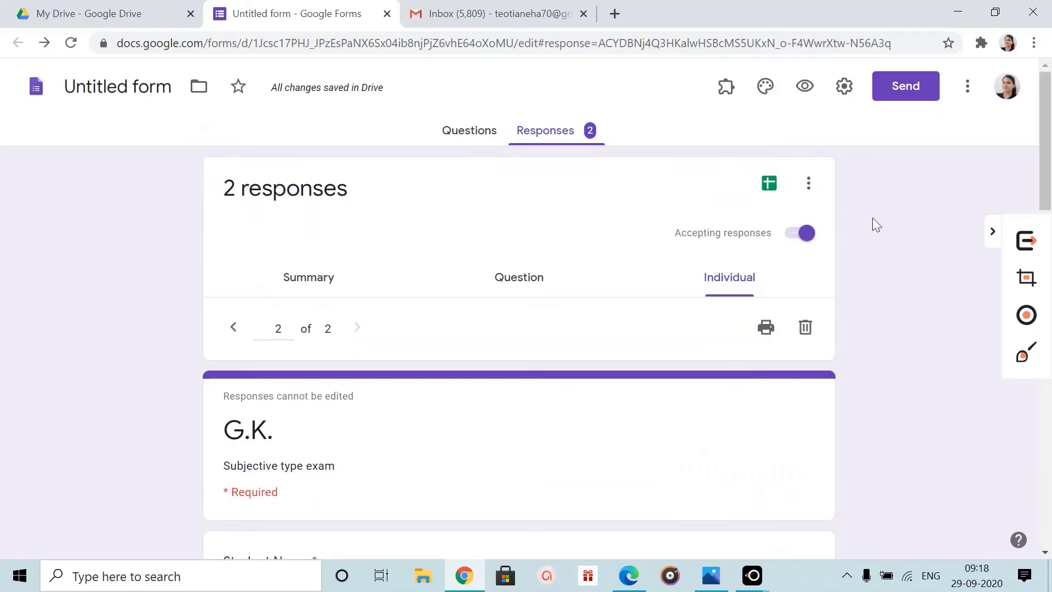
Create a new response spreadsheet named gkclass8a for the form and bring it into view.
click(770, 186)
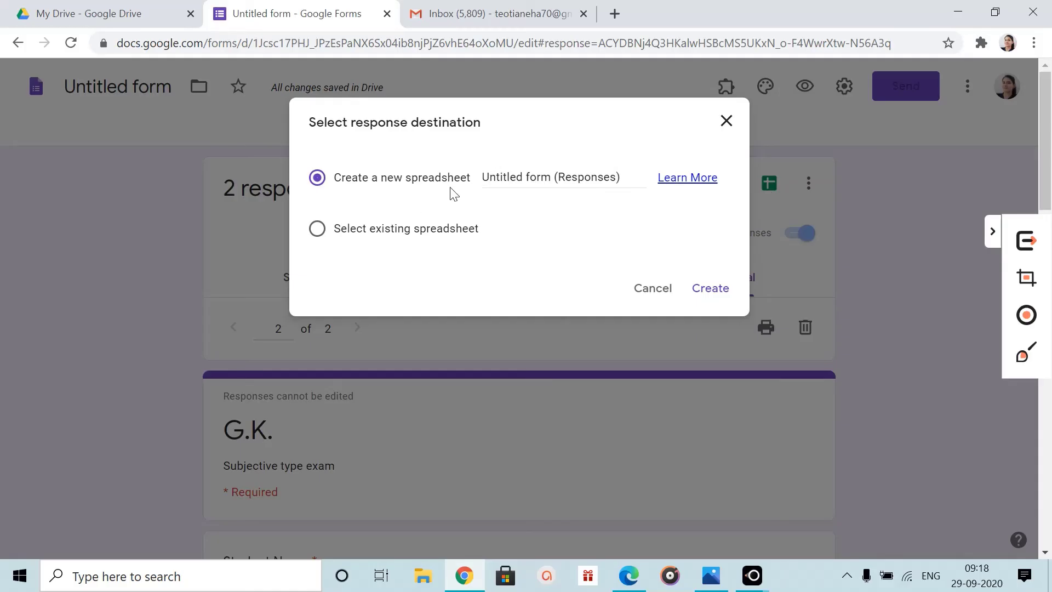
click(484, 177)
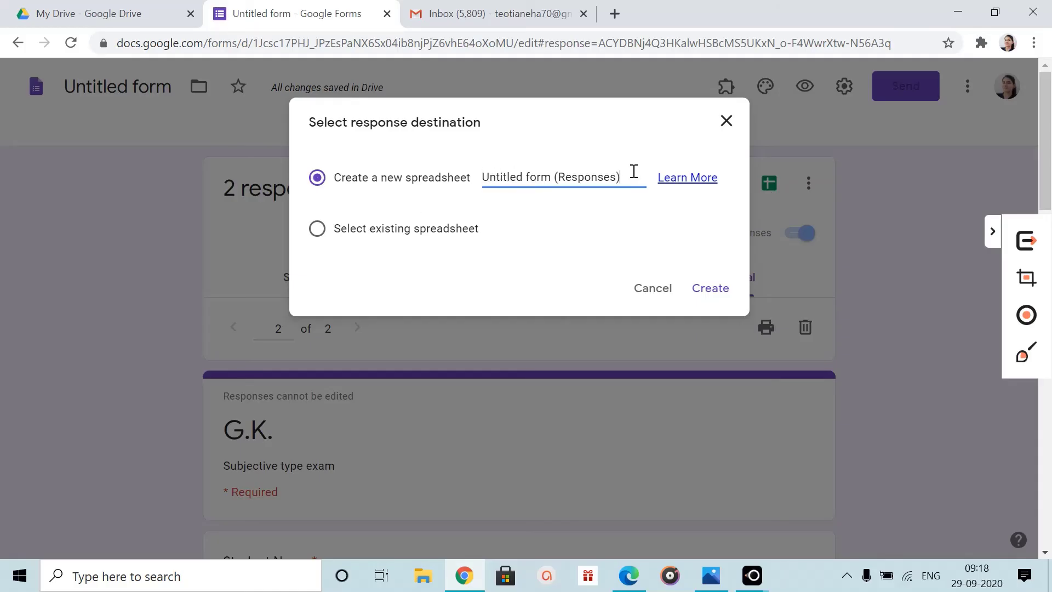
drag(636, 176, 374, 202)
text(gkclass8a)
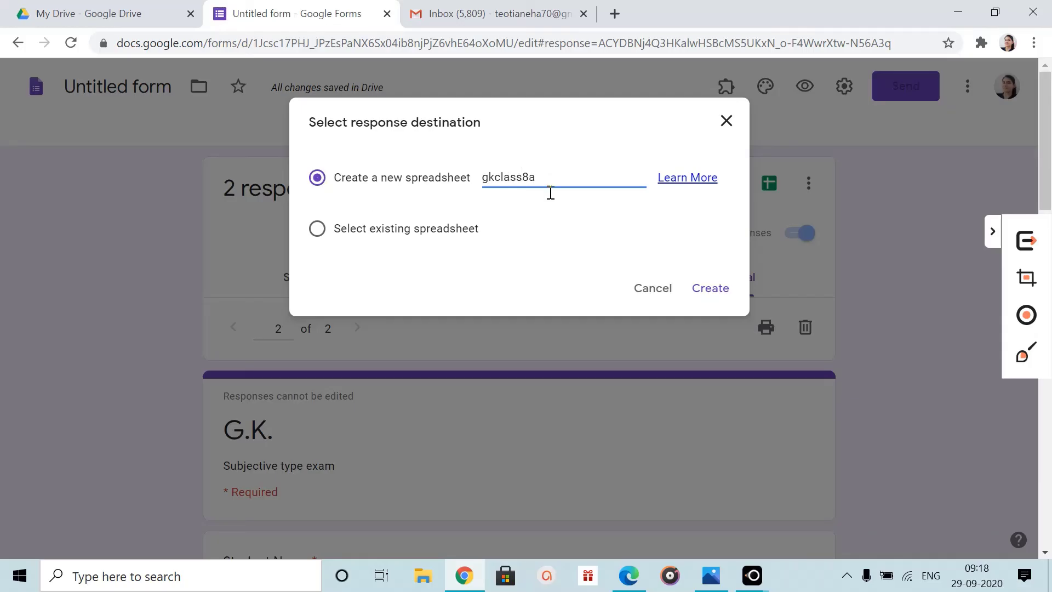
click(709, 289)
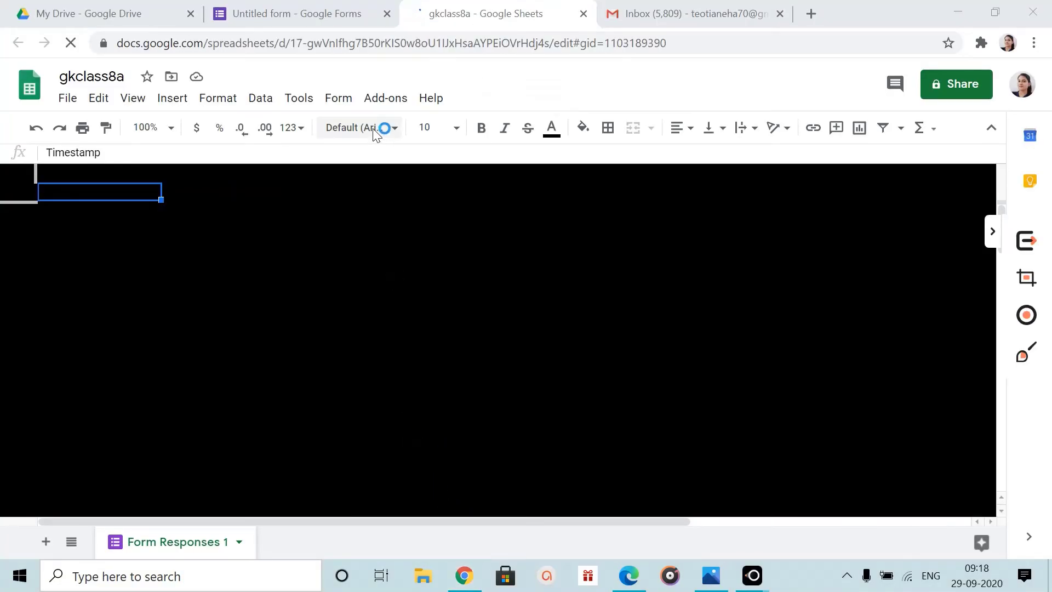
click(348, 10)
click(446, 14)
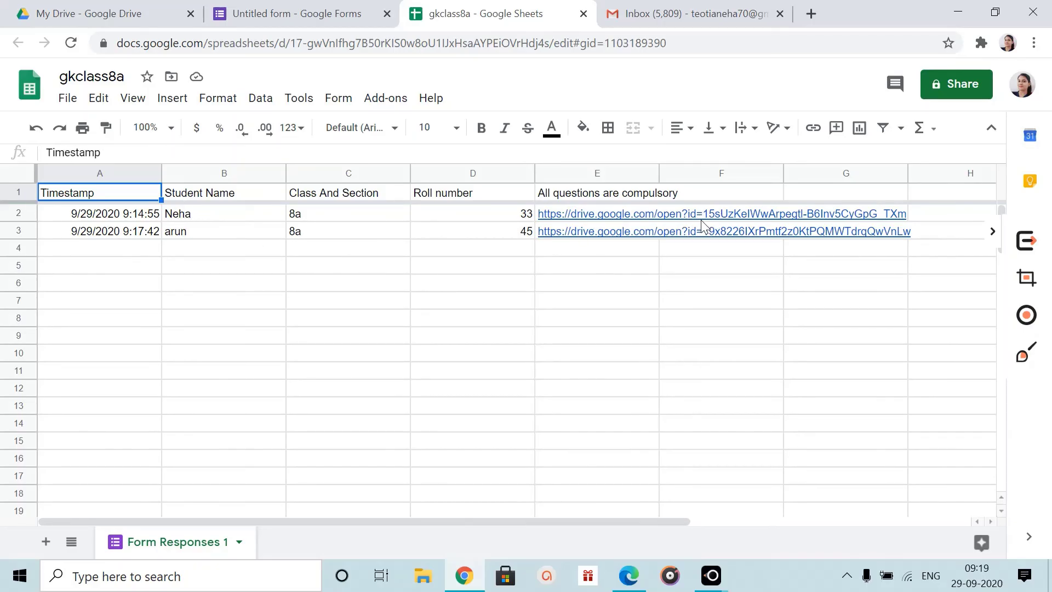
Check both students' names, class and section, and roll numbers in the response spreadsheet.
click(189, 218)
click(207, 233)
click(320, 219)
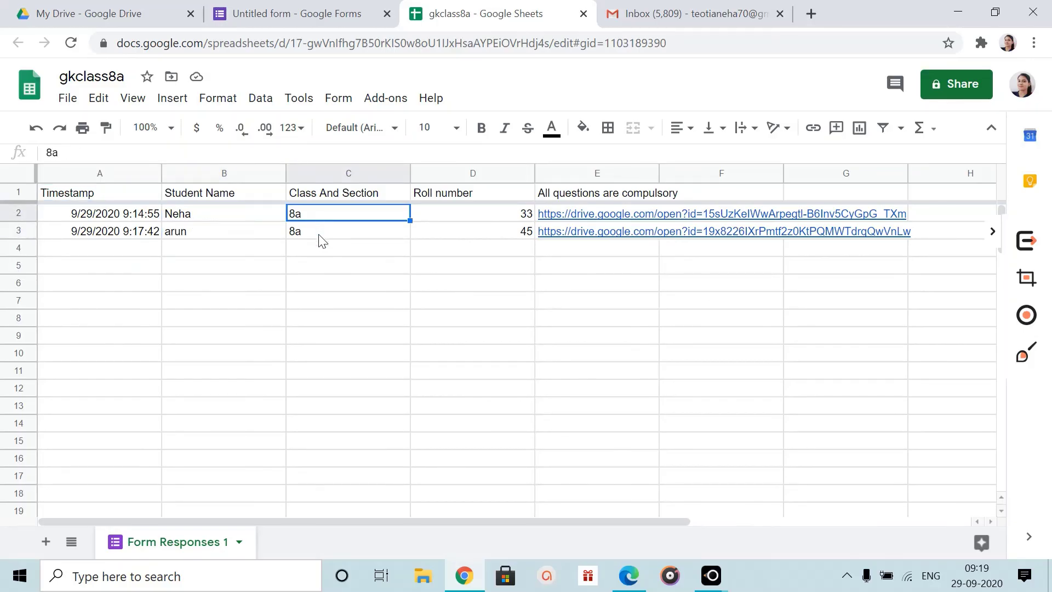
click(322, 240)
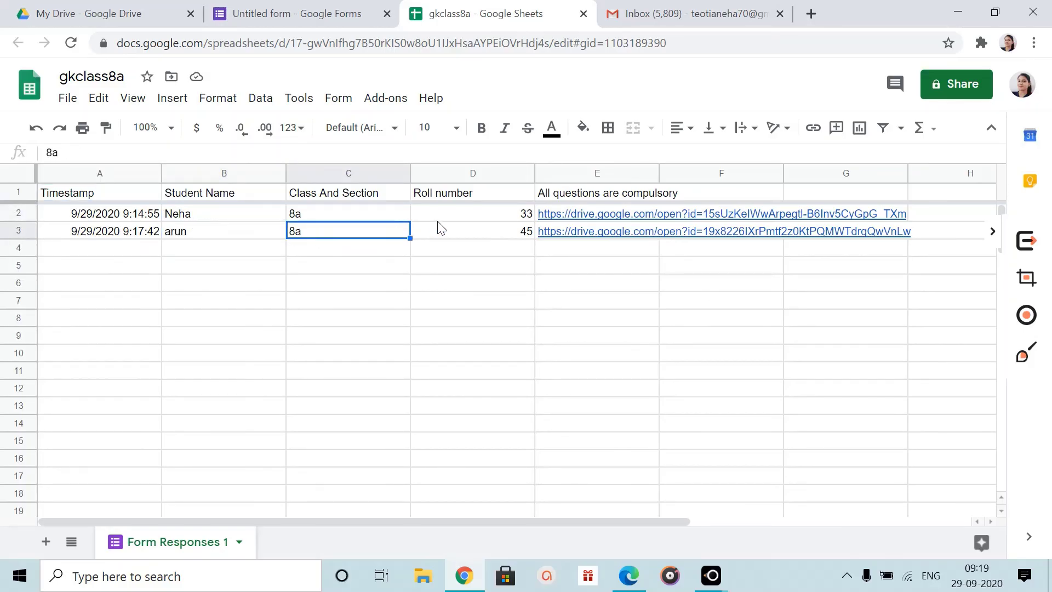
click(517, 213)
click(516, 236)
Preview the uploaded answer files through the Drive links in the "All questions are compulsory" column.
click(610, 215)
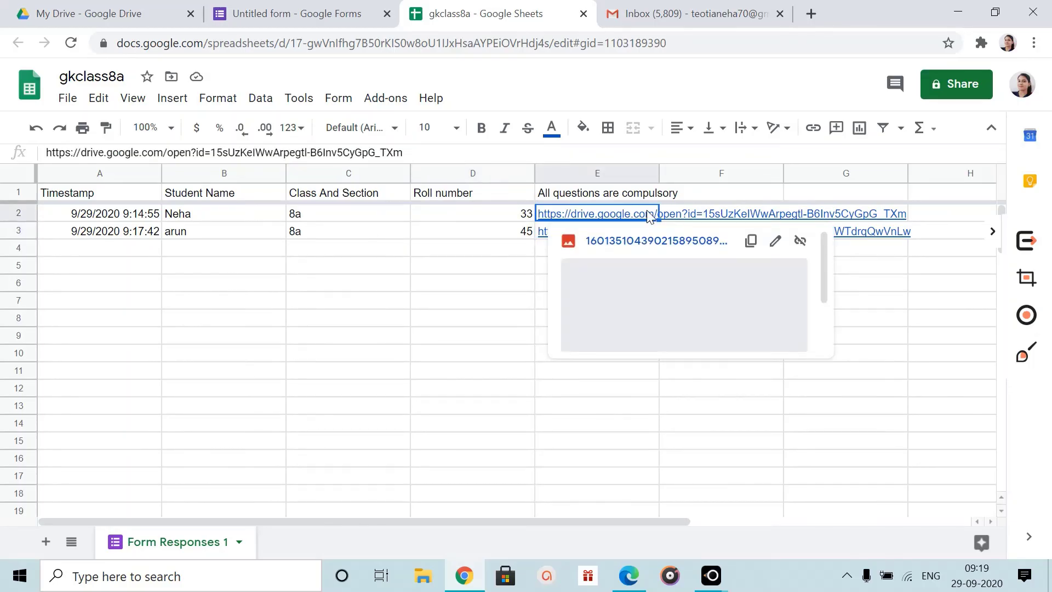
click(525, 286)
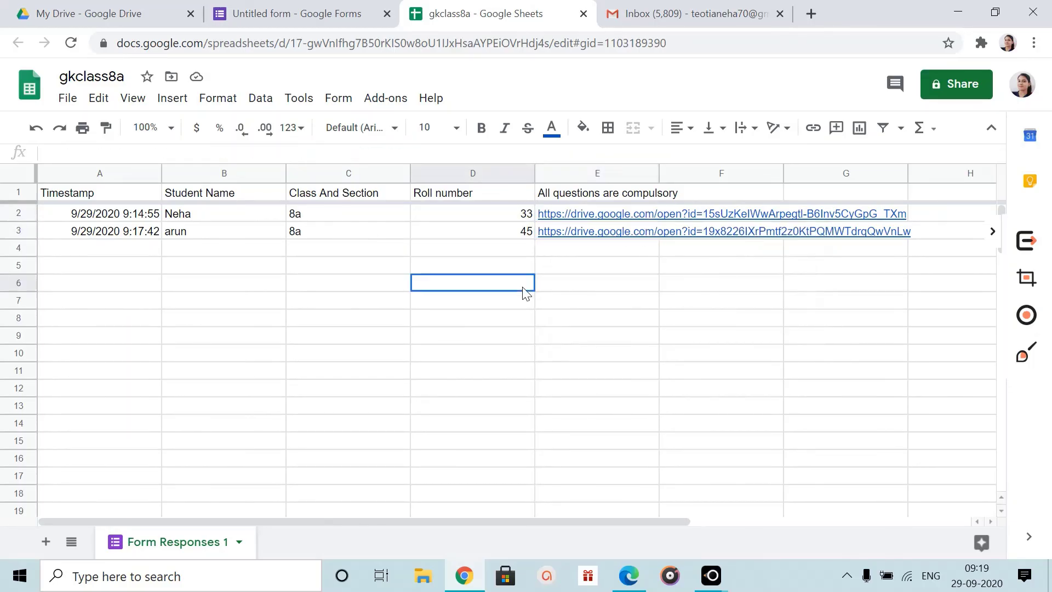
click(601, 236)
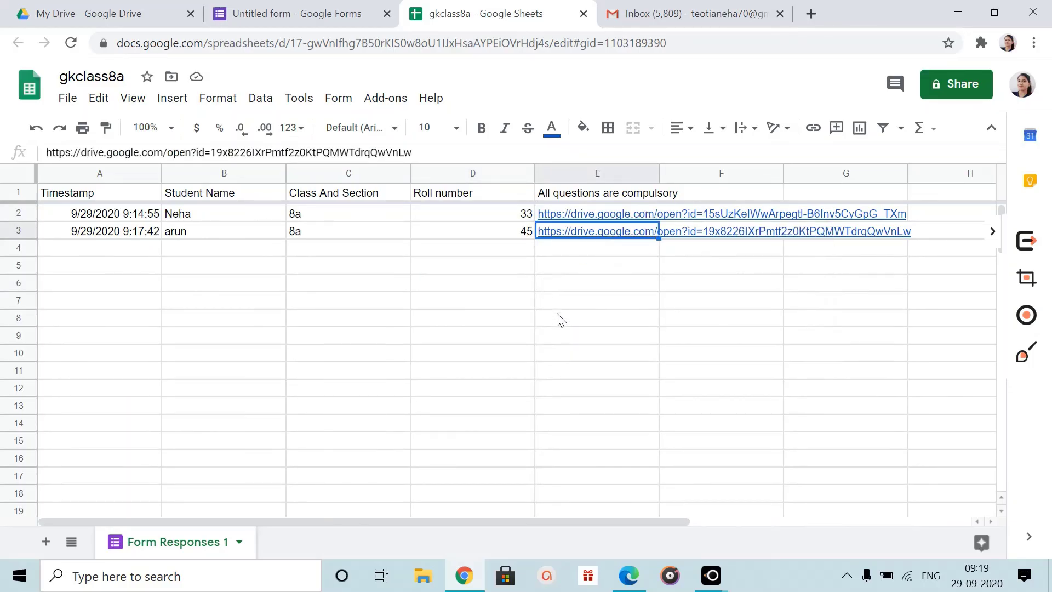
click(624, 207)
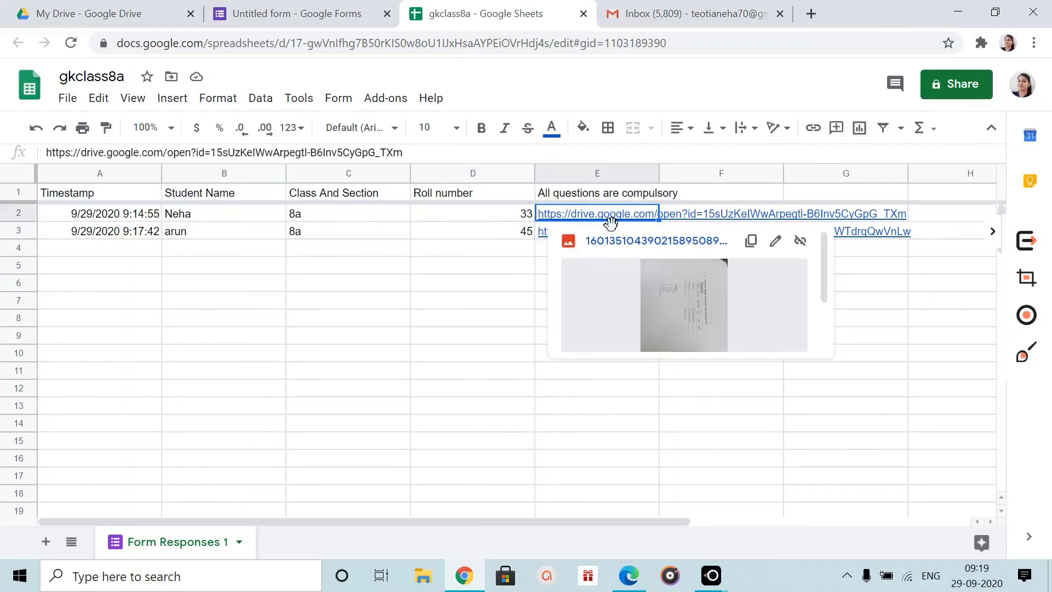
mouse_move(554, 237)
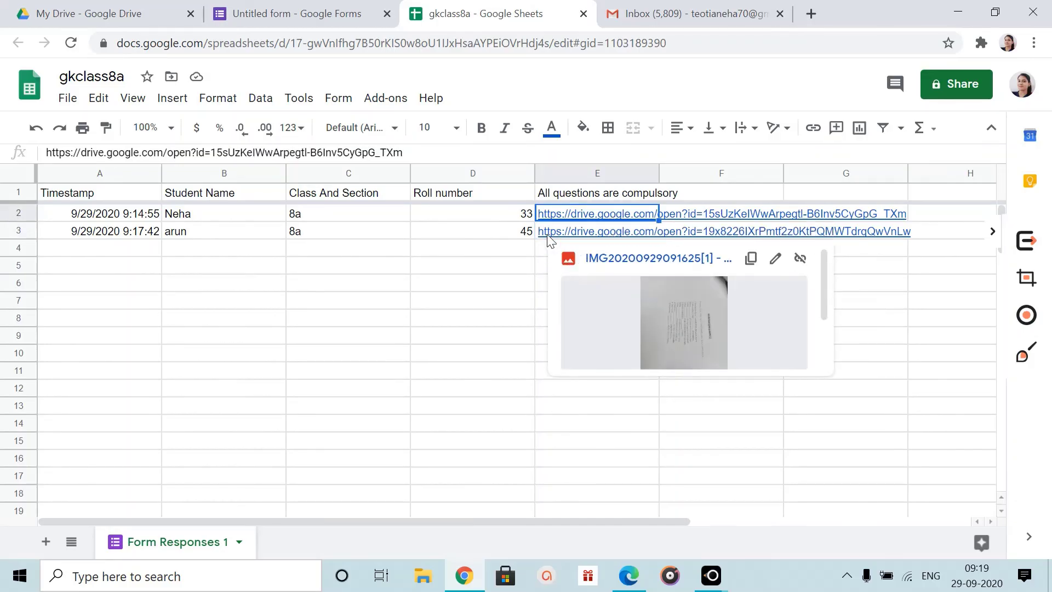
Preview both linked answer files in the response sheet and open the row 2 answer image in Drive.
click(637, 237)
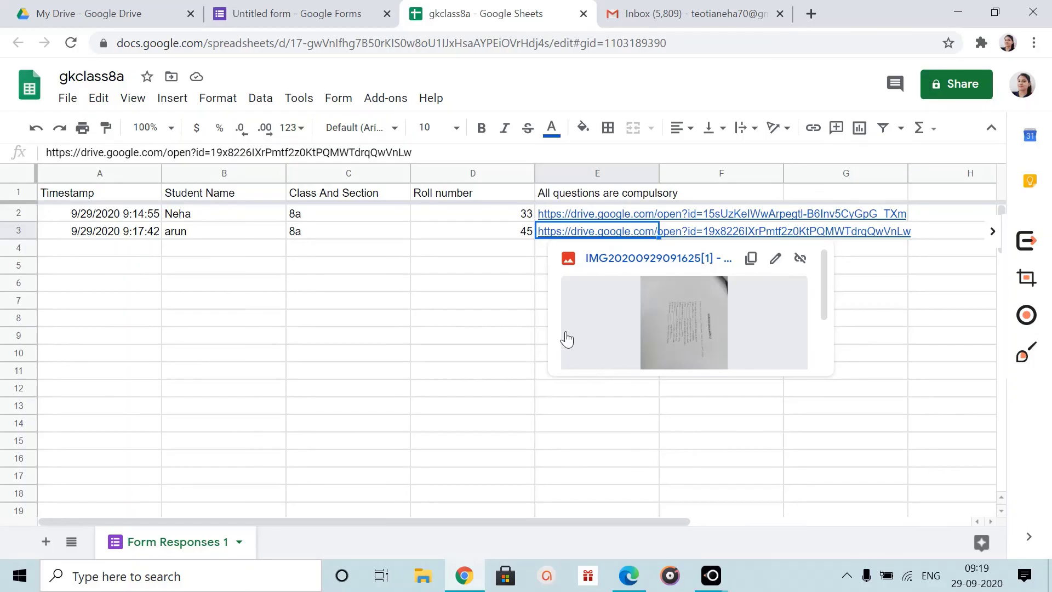
click(589, 218)
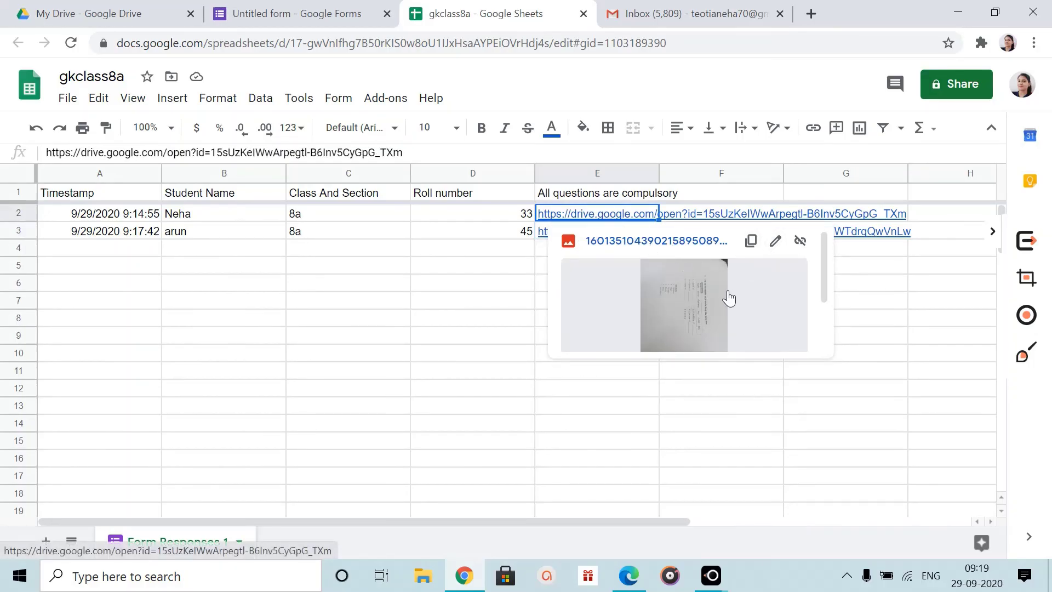
click(609, 242)
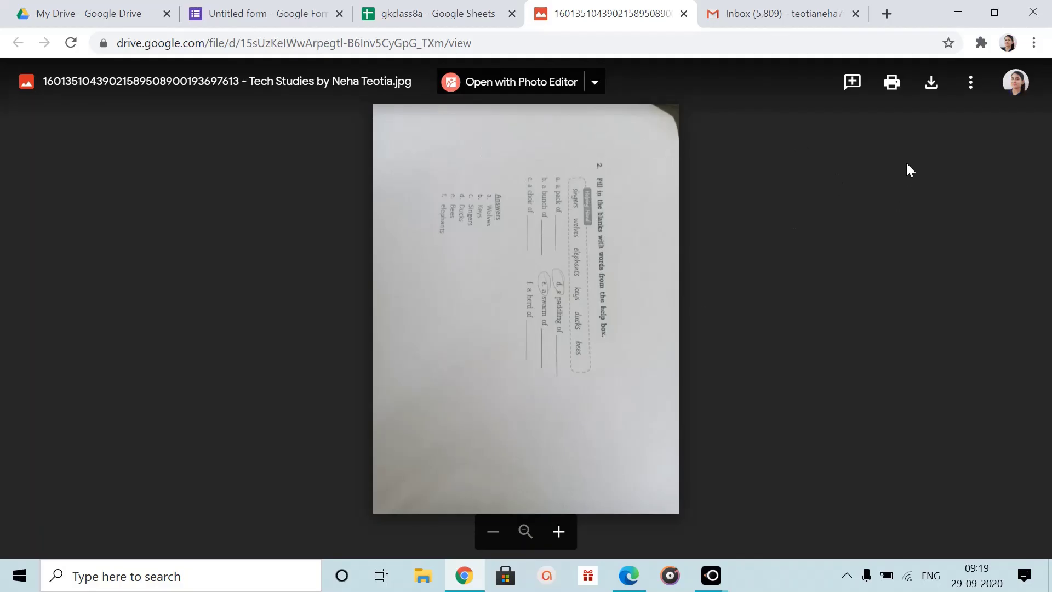
Download the row 2 answer image and open the downloaded copy in Photos.
click(936, 93)
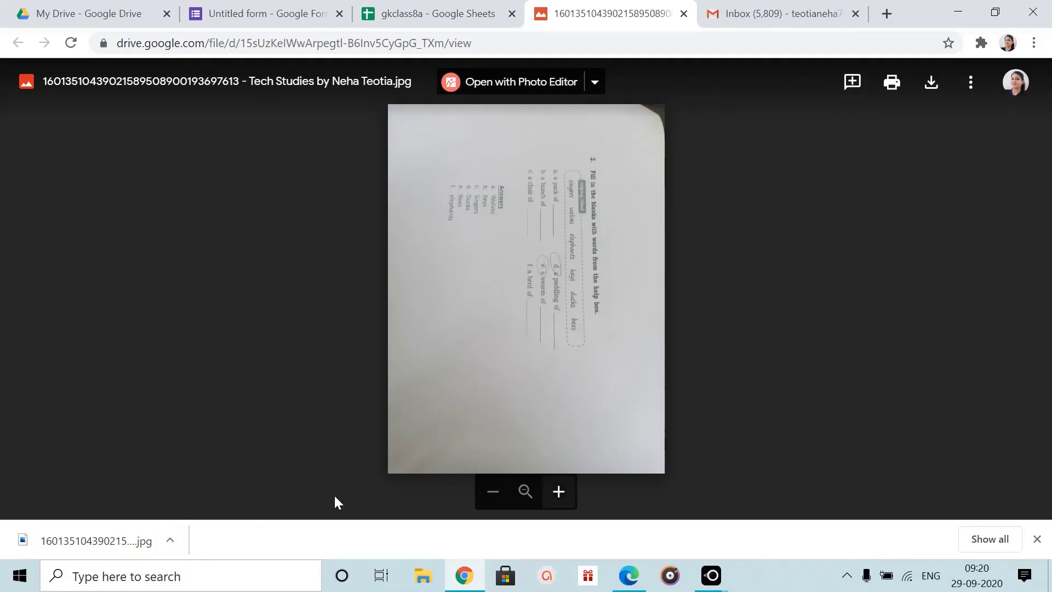
click(171, 541)
click(198, 434)
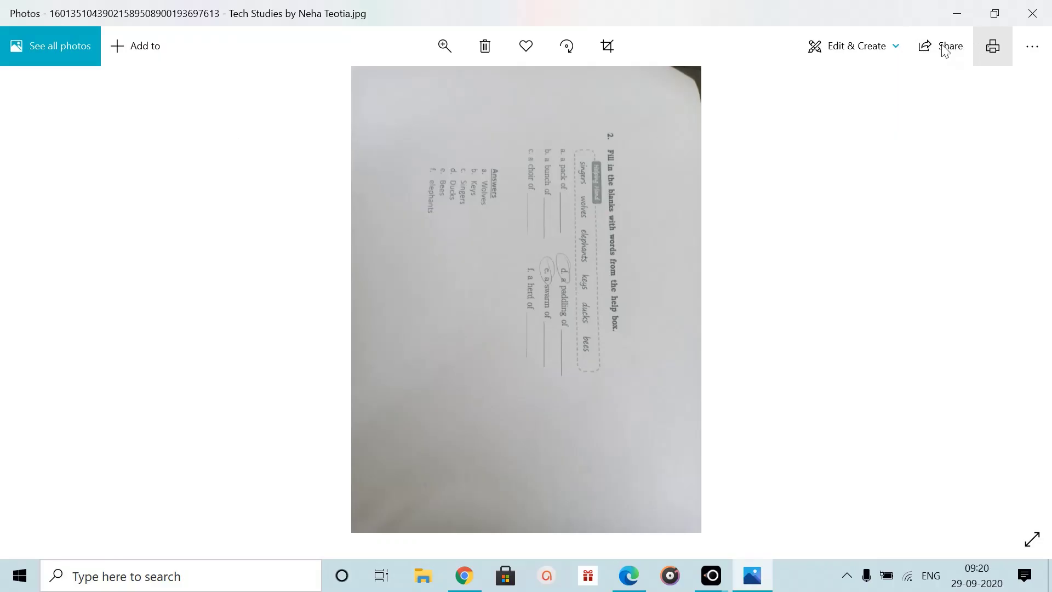
Try marking the answer image with a short light blue stroke using a thinner pen, and discard the drawing without saving.
click(872, 49)
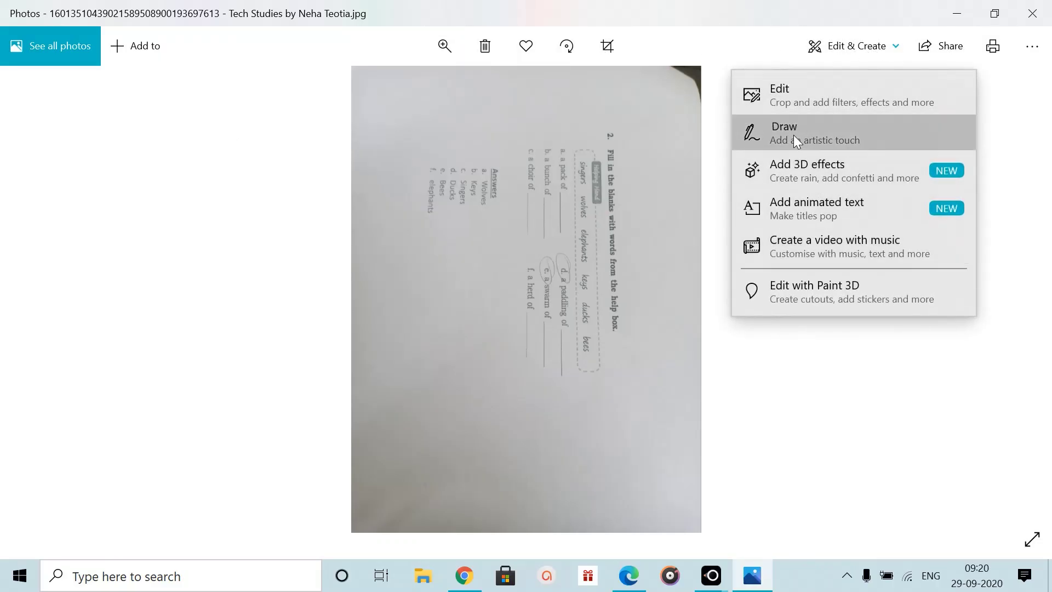
click(794, 135)
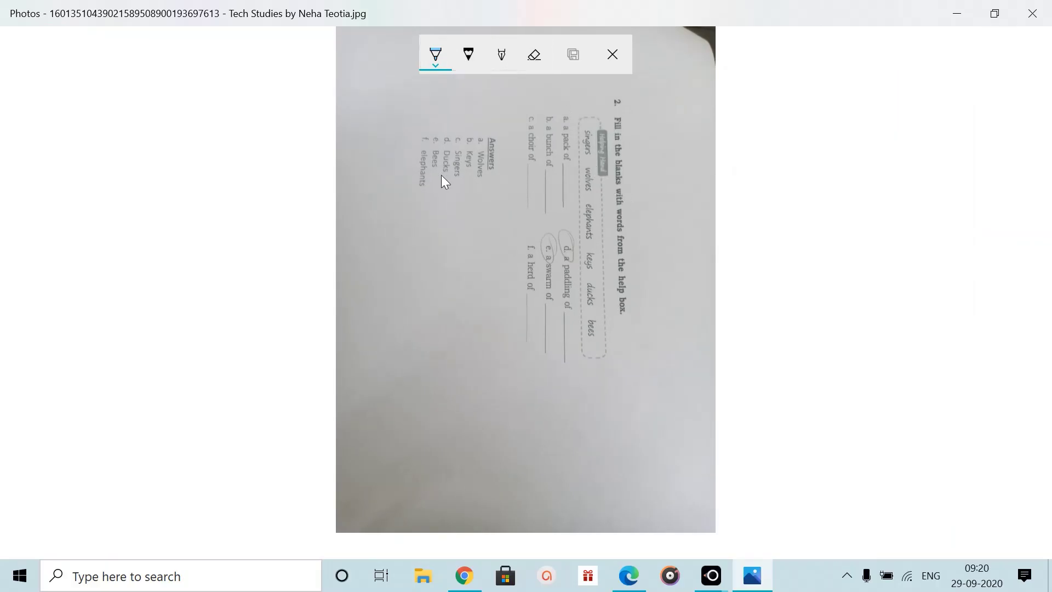
click(436, 54)
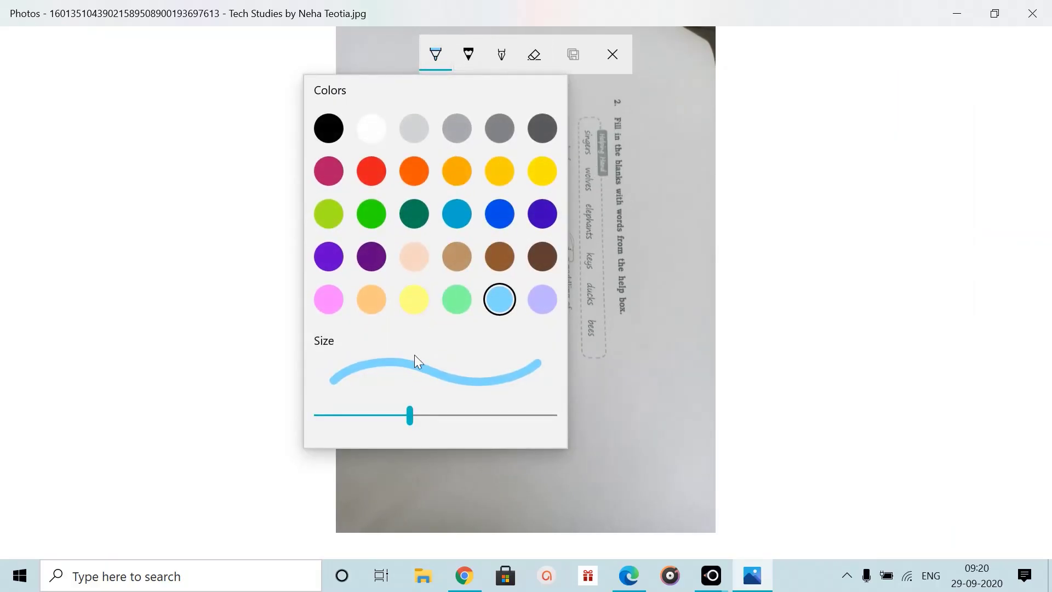
drag(408, 417, 339, 418)
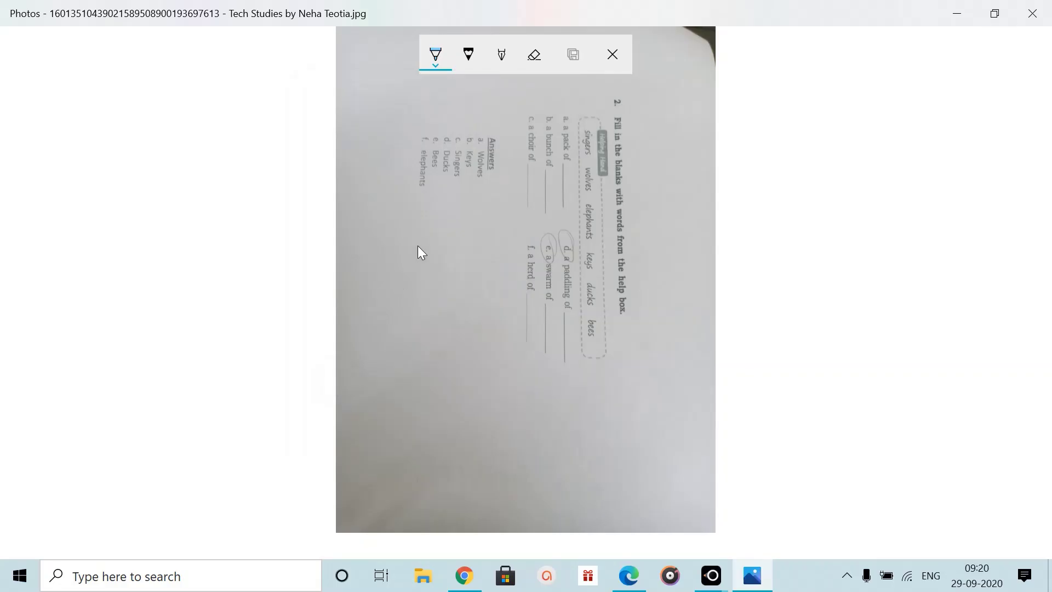
drag(420, 230, 429, 257)
click(615, 54)
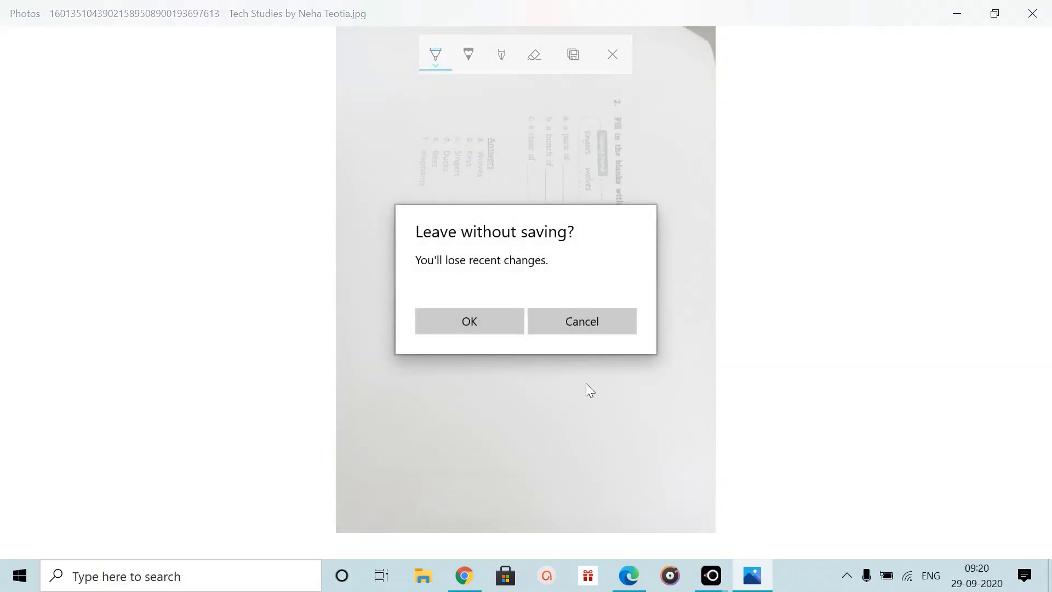
click(473, 324)
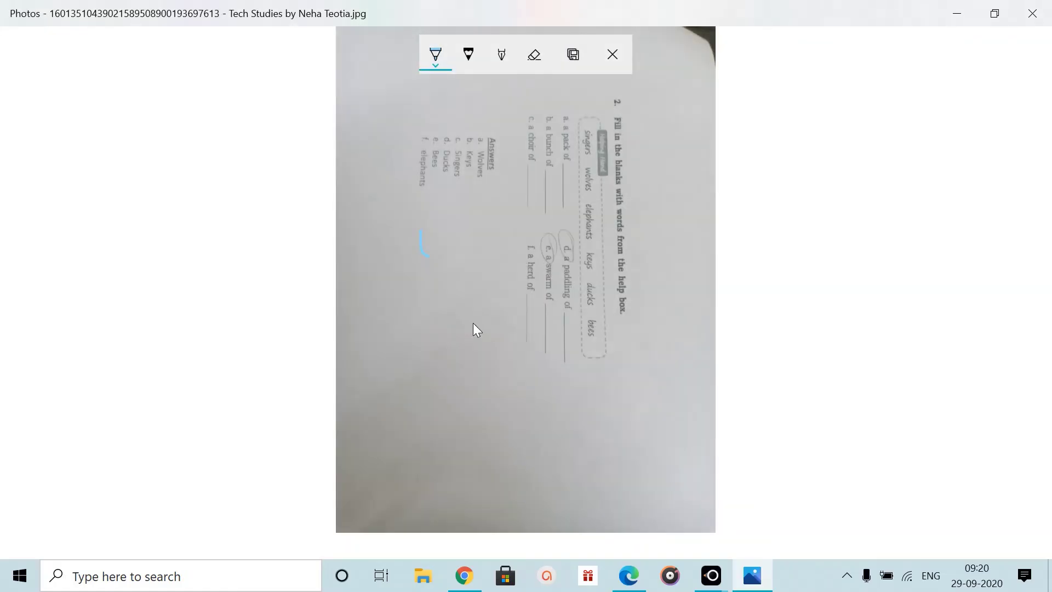
Close Photos, the answer image and the Gmail inbox, and return to the form's individual responses in Google Forms.
click(1033, 14)
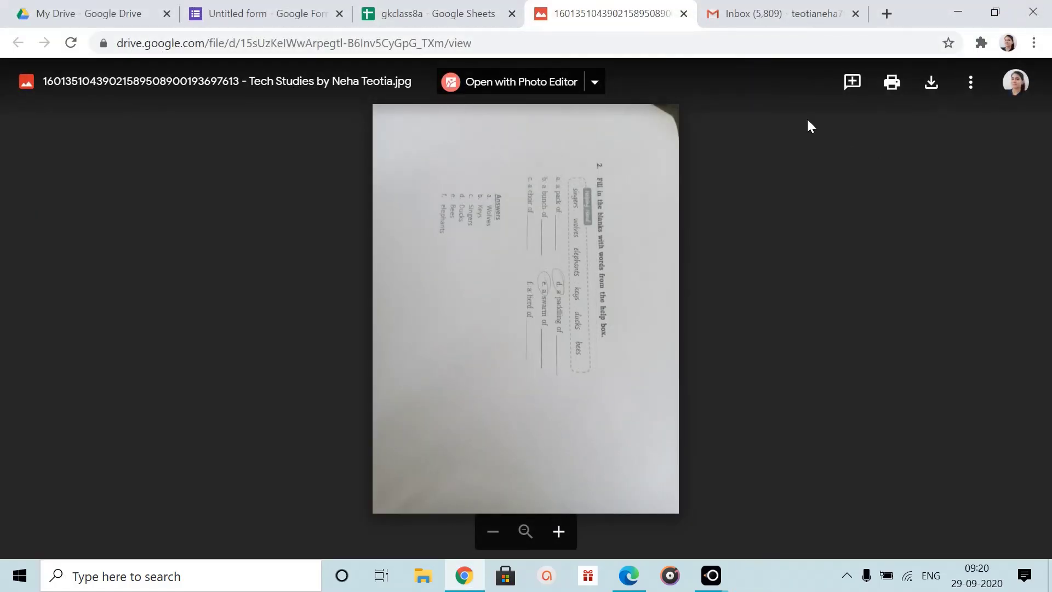
click(683, 14)
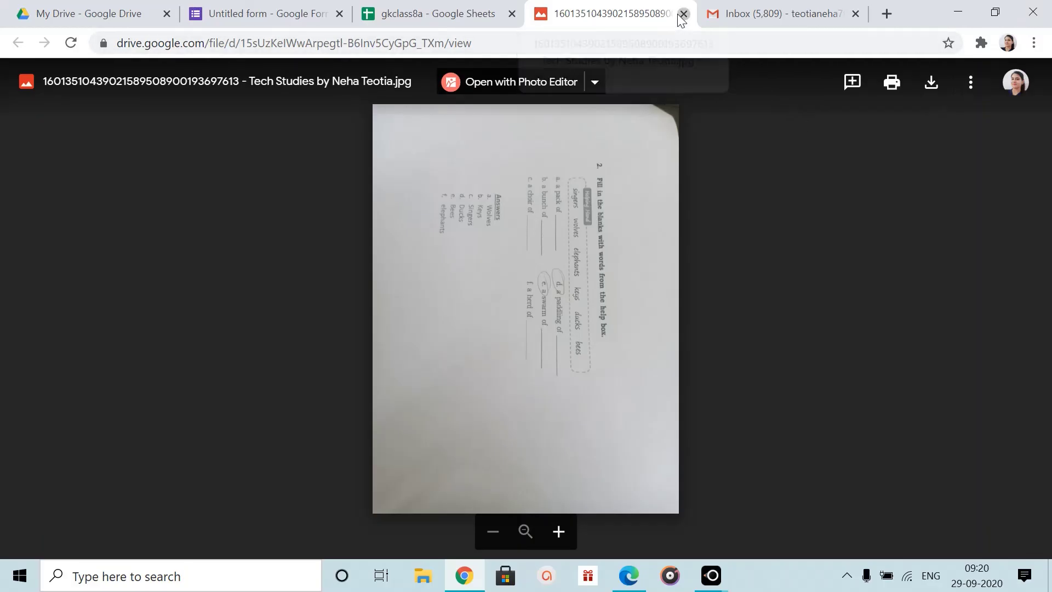
click(683, 14)
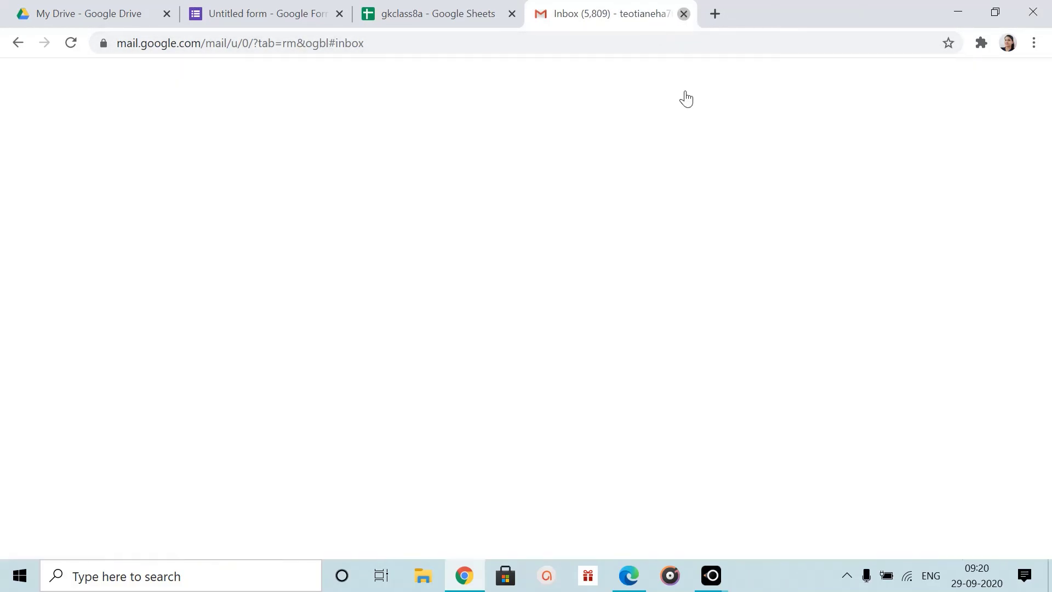
click(269, 13)
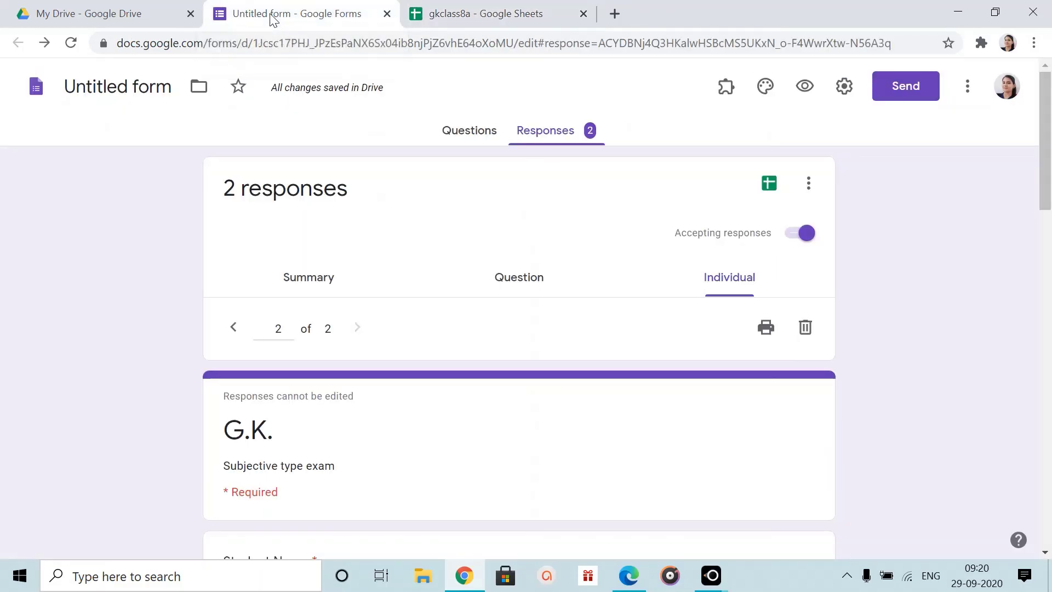